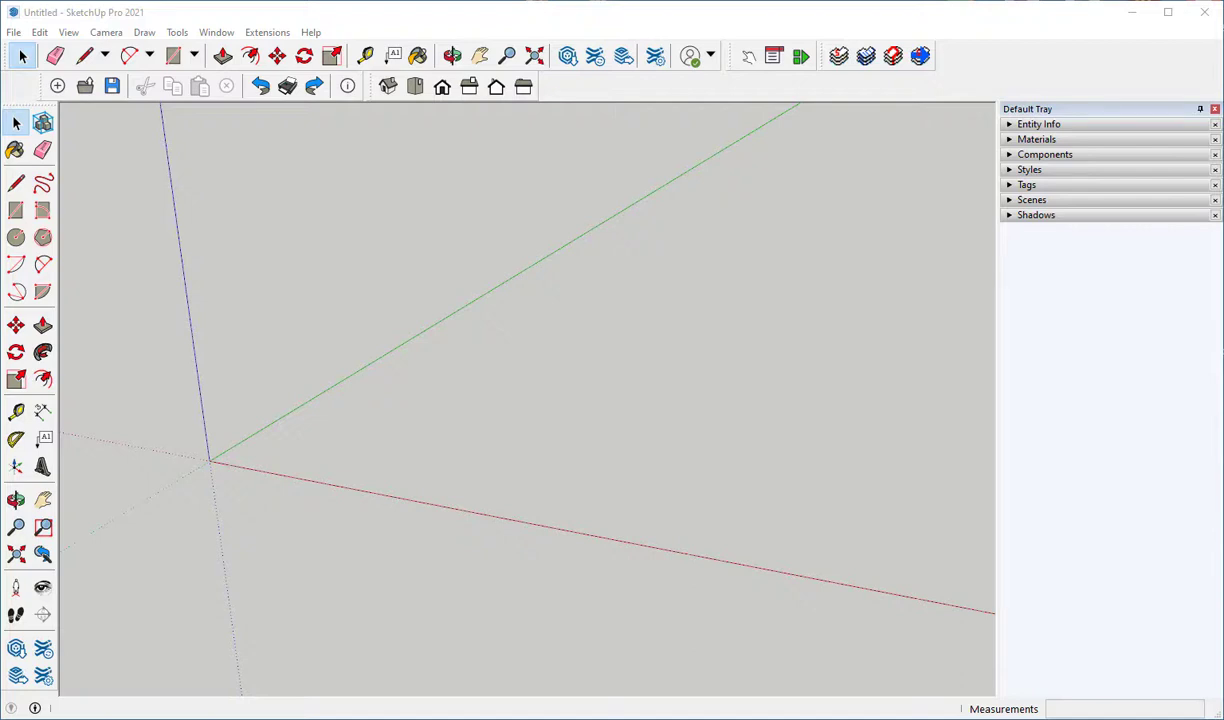
Step: Draw a 10' by 15' floor rectangle at the origin and pull it up into a tall box
{"action": "left_click", "coordinate": [16, 211]}
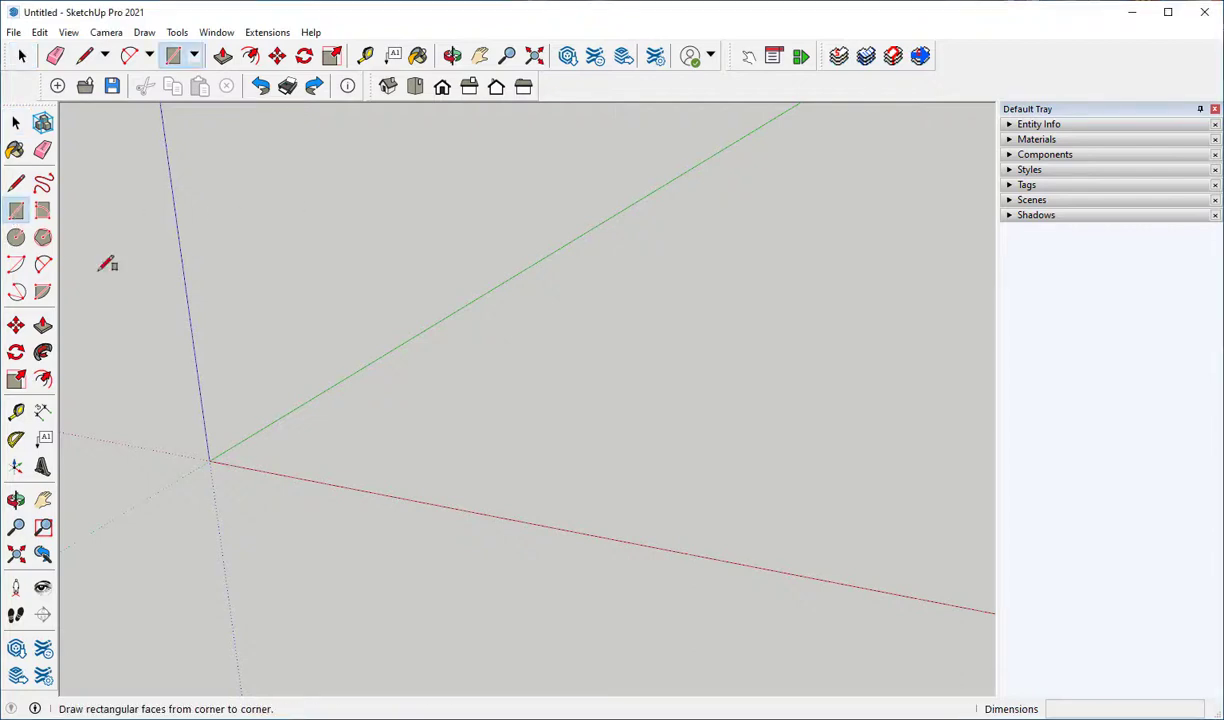
{"action": "left_click", "coordinate": [209, 460]}
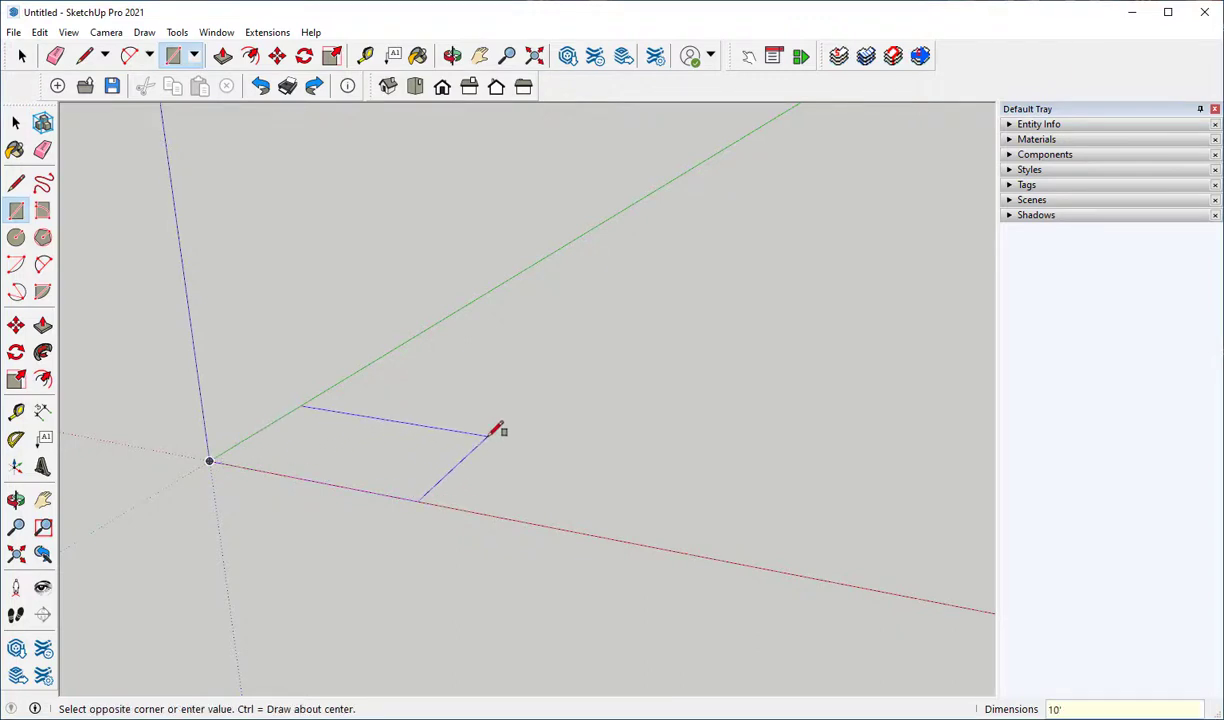
{"action": "key", "text": "Return"}
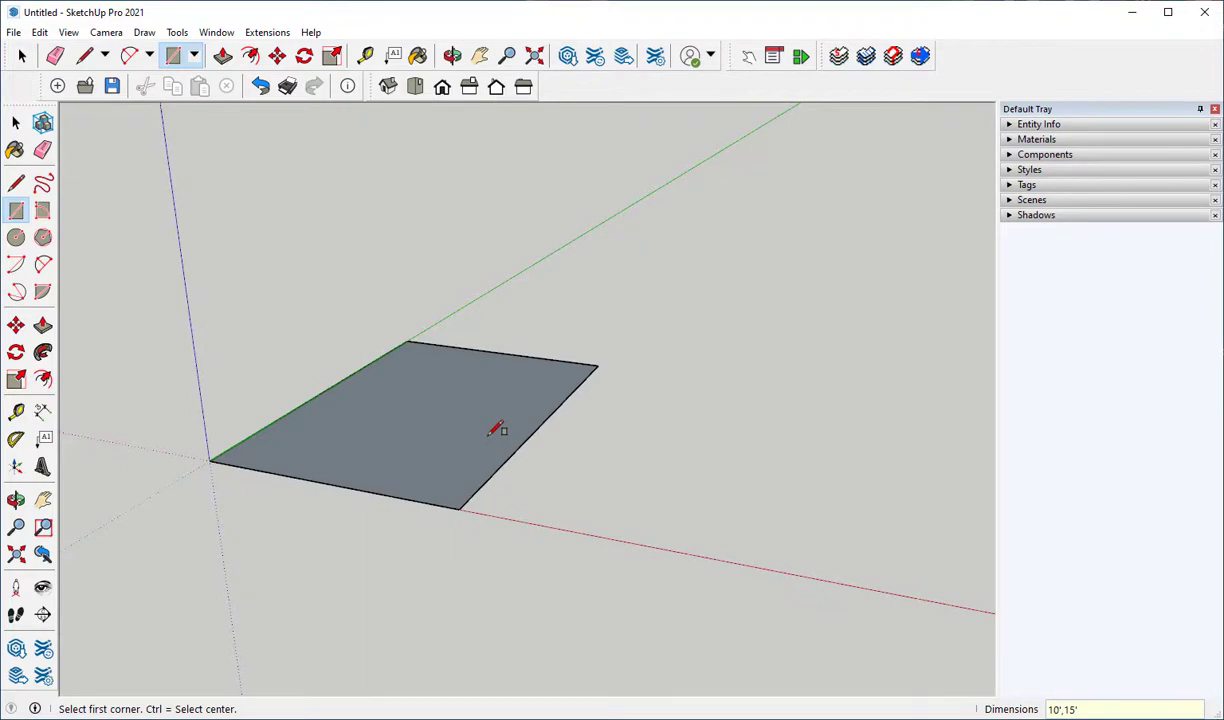
{"action": "left_click", "coordinate": [42, 325]}
{"action": "left_click_drag", "start_coordinate": [413, 445], "coordinate": [295, 355]}
{"action": "middle_click_drag", "start_coordinate": [295, 355], "coordinate": [470, 305]}
Step: Delete the box's top face and orbit to view the open box
{"action": "key", "text": "space"}
{"action": "left_click", "coordinate": [487, 202]}
{"action": "key", "text": "Delete"}
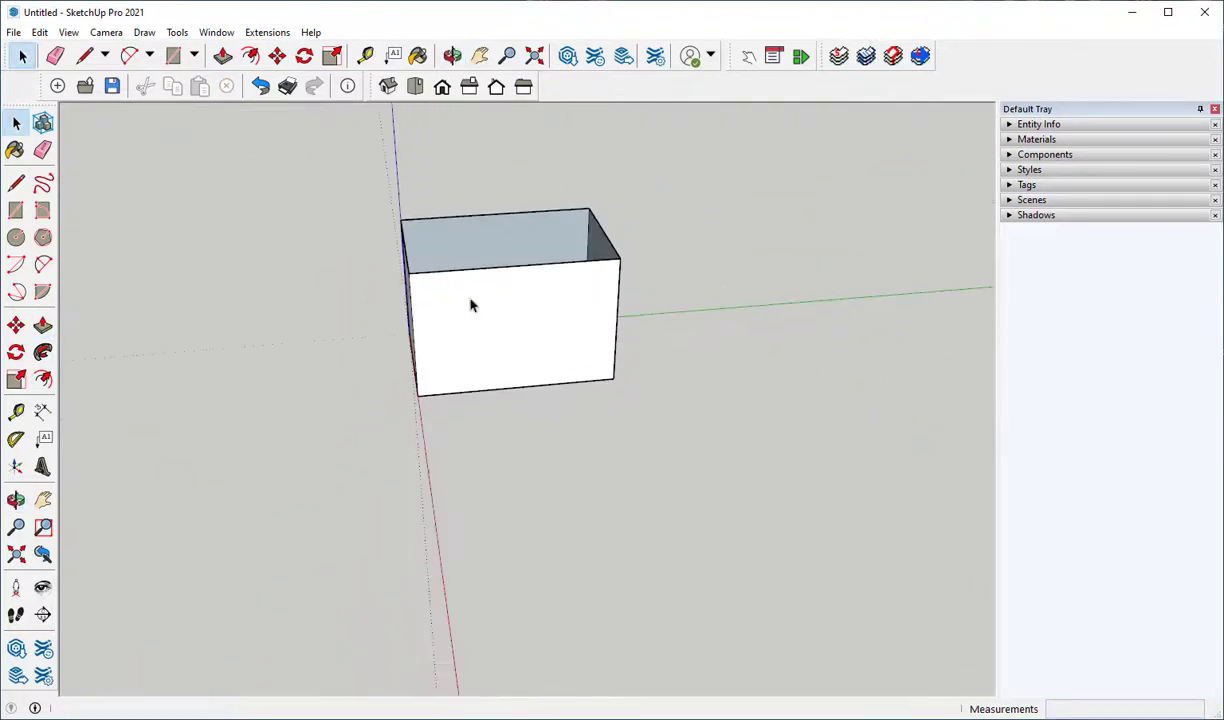
{"action": "middle_click_drag", "start_coordinate": [415, 379], "coordinate": [441, 543]}
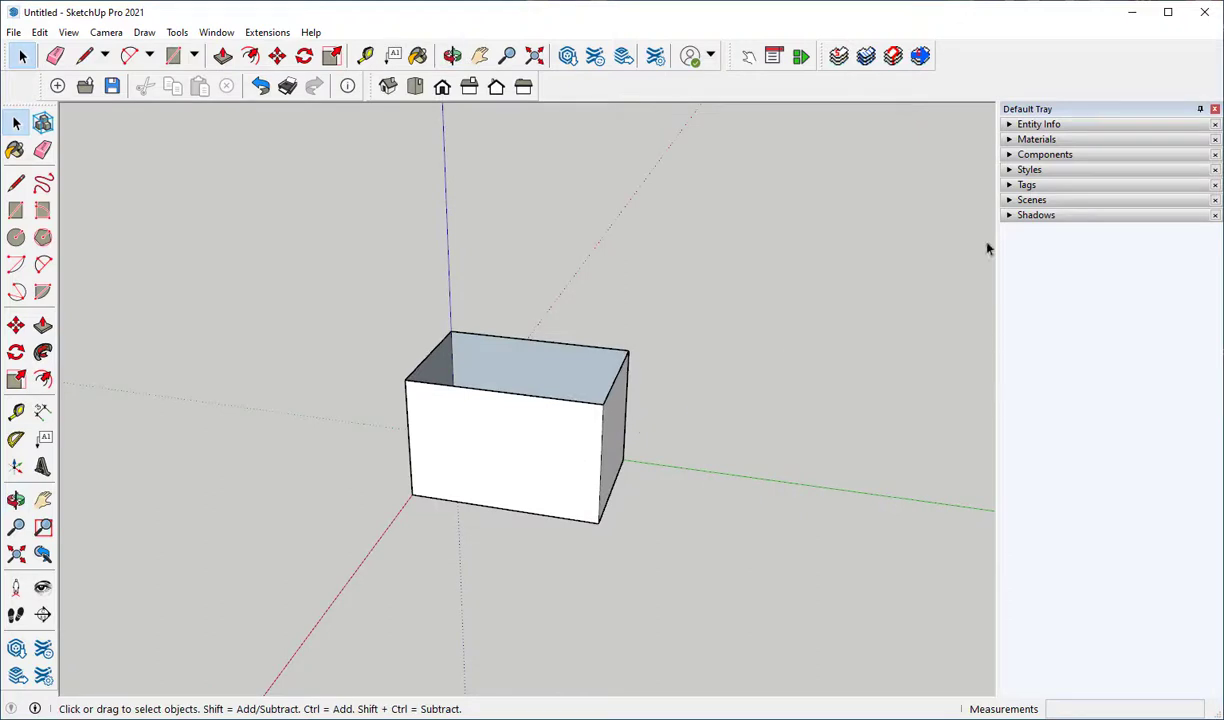
{"action": "left_click", "coordinate": [1010, 156]}
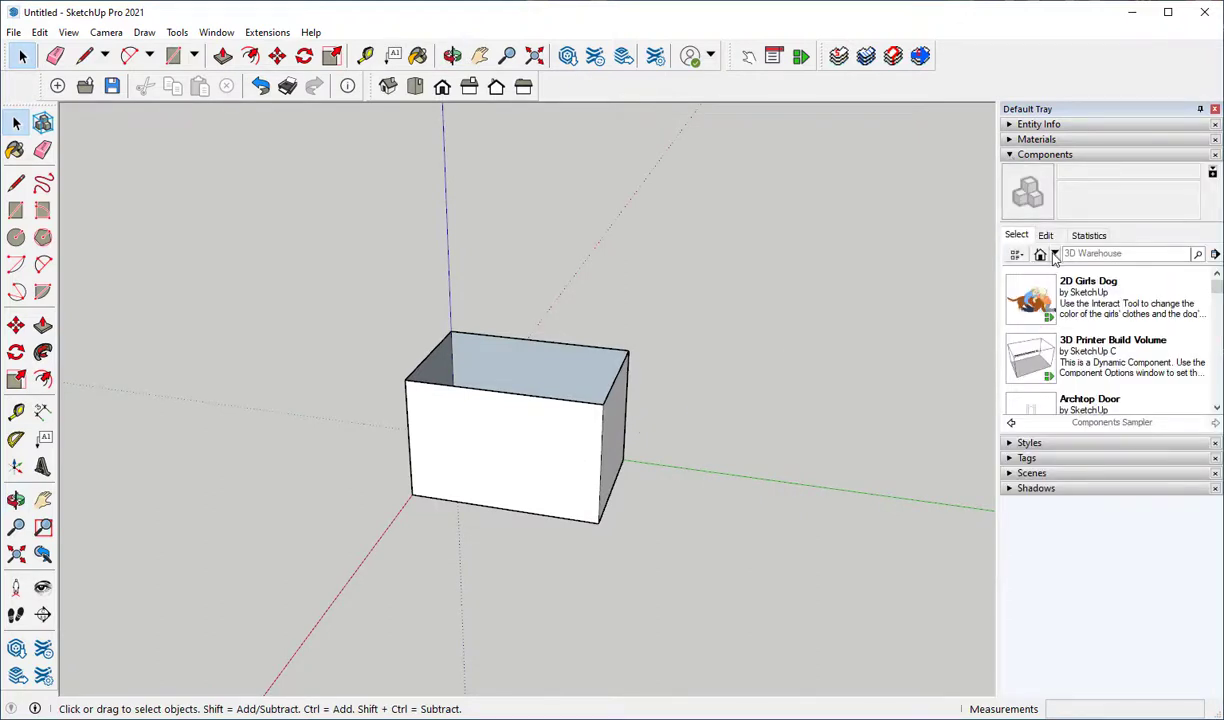
Step: Choose the Construction collection and open its Windows Low Poly models
{"action": "left_click", "coordinate": [1055, 256]}
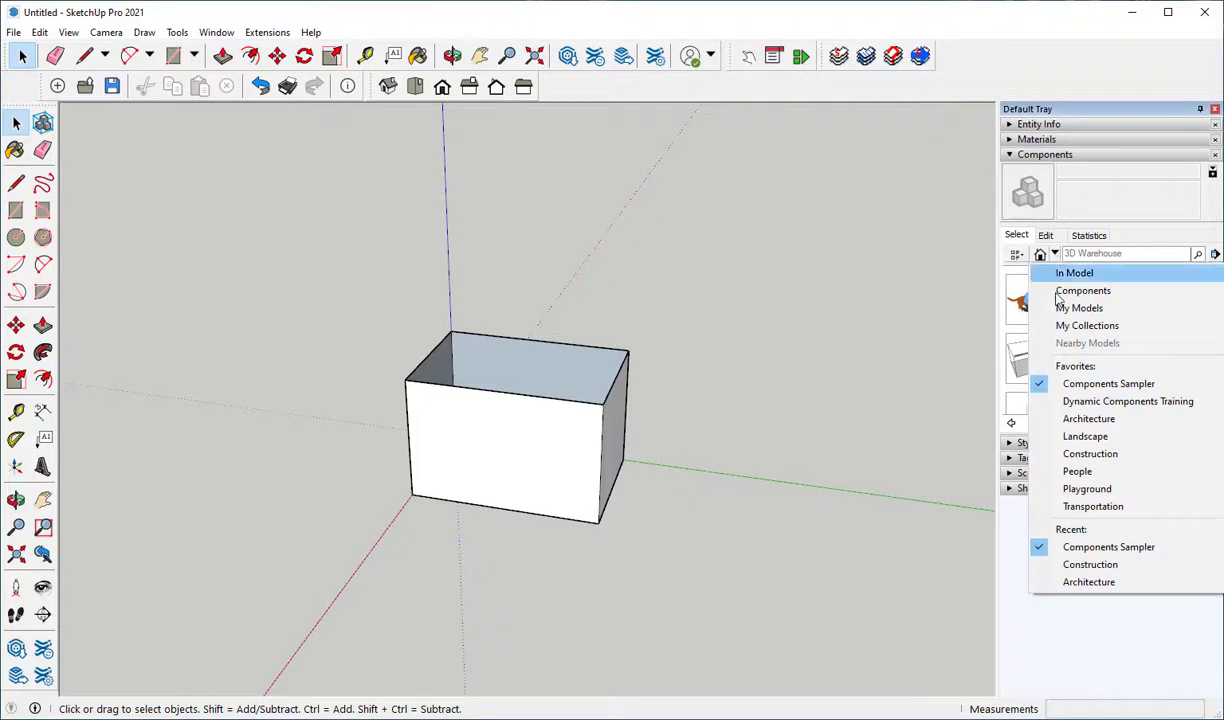
{"action": "left_click", "coordinate": [1080, 455]}
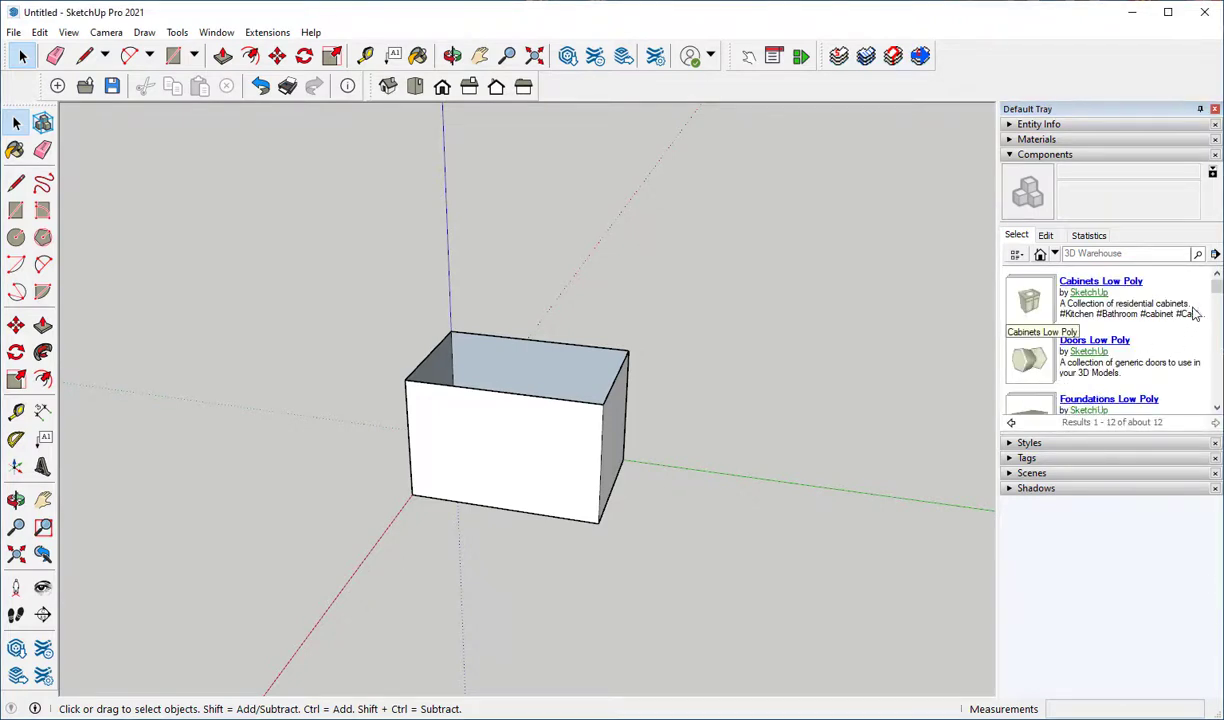
{"action": "scroll", "coordinate": [1164, 290], "scroll_direction": "down", "scroll_amount": 4}
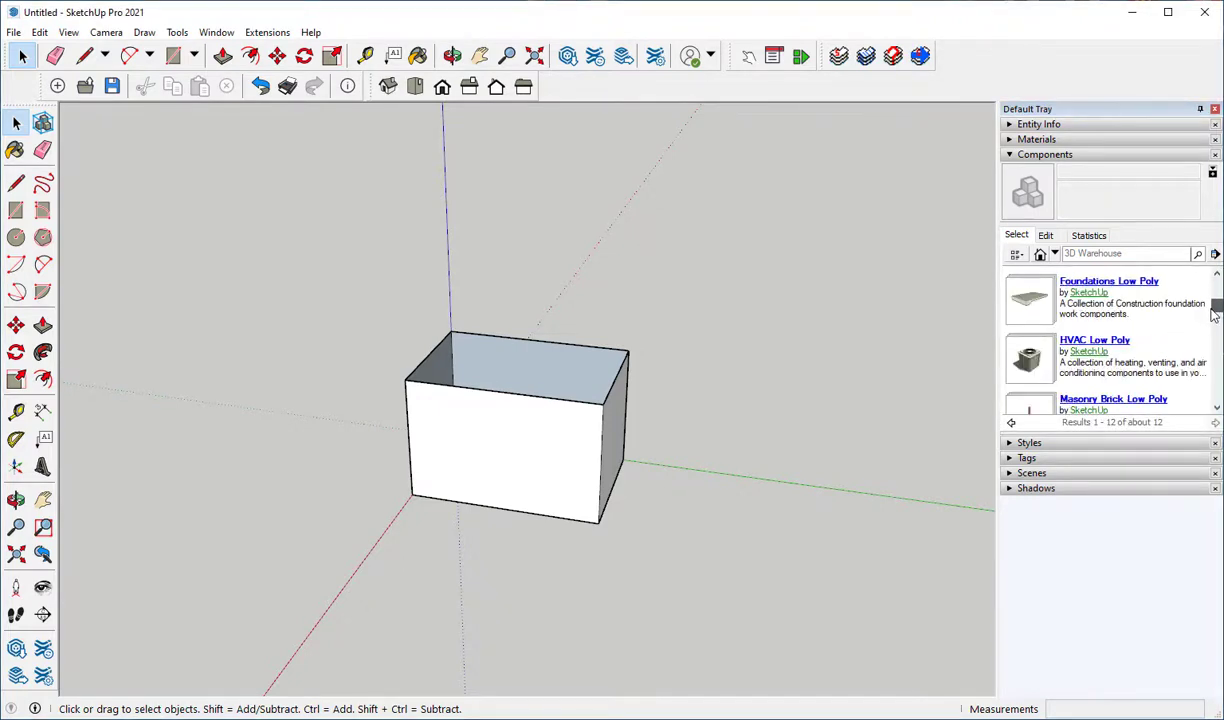
{"action": "scroll", "coordinate": [1164, 350], "scroll_direction": "down", "scroll_amount": 5}
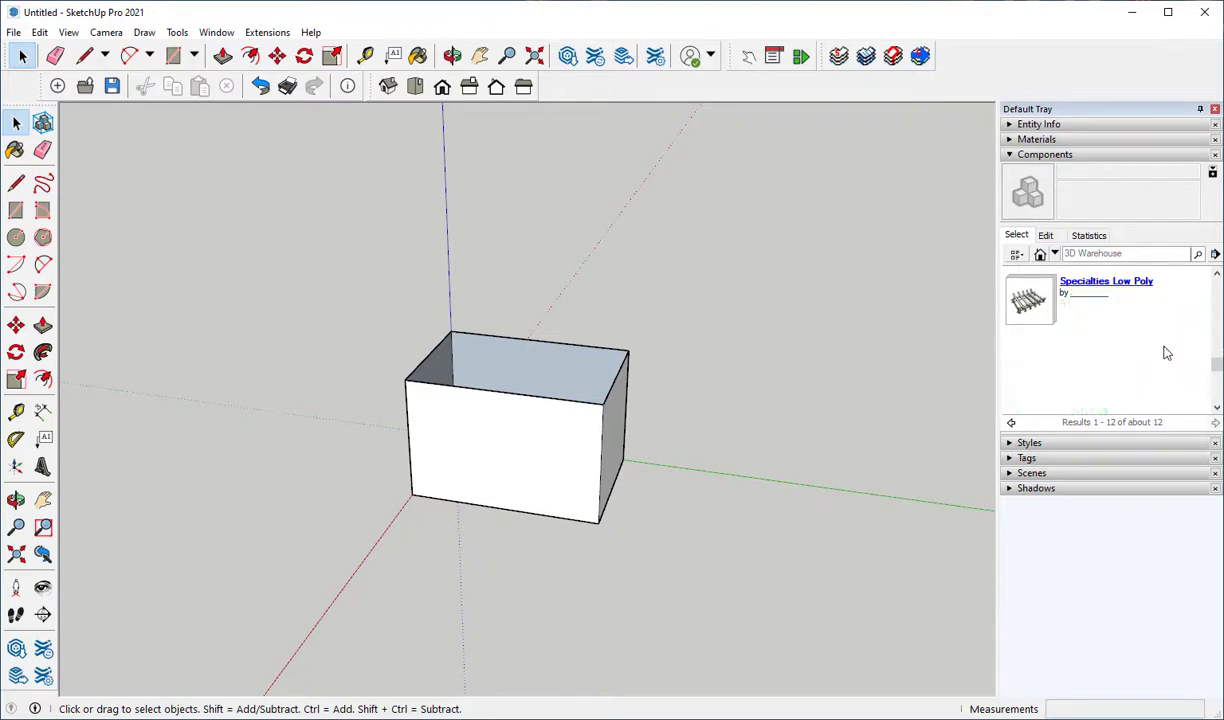
{"action": "left_click", "coordinate": [1107, 345]}
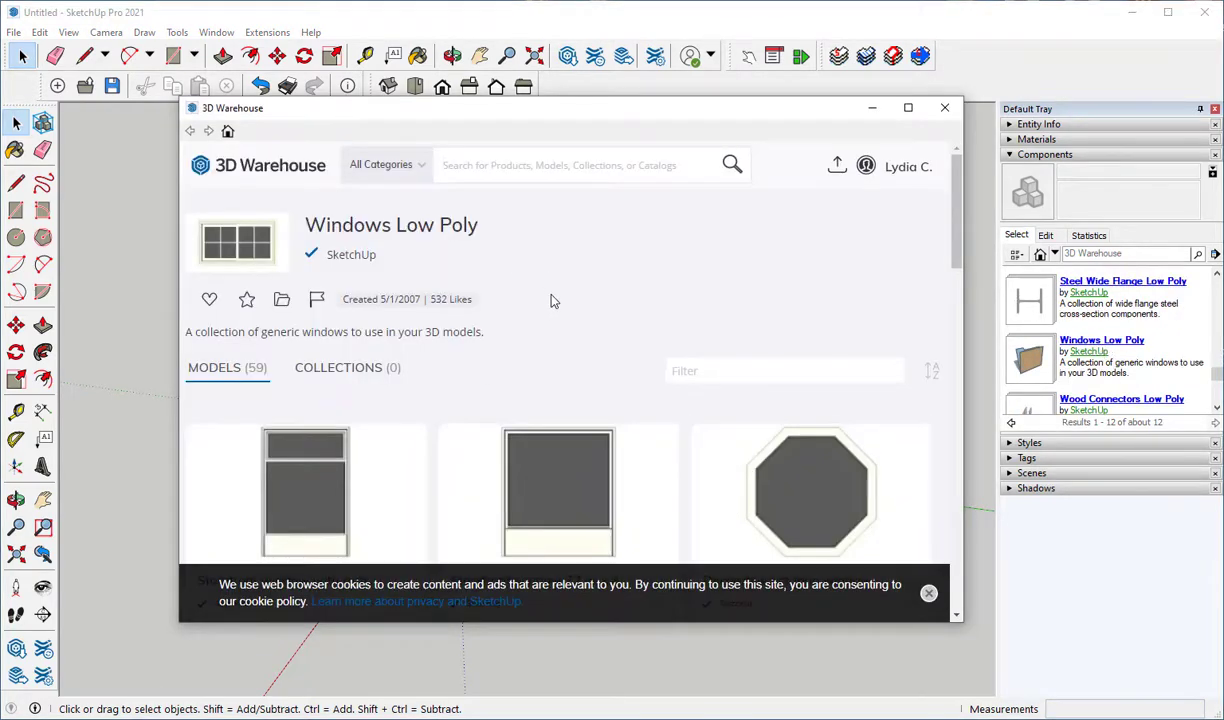
Step: Download the 47 in. x 58 in. double-hung window directly into the model
{"action": "scroll", "coordinate": [553, 300], "scroll_direction": "down", "scroll_amount": 3}
{"action": "scroll", "coordinate": [553, 300], "scroll_direction": "down", "scroll_amount": 5}
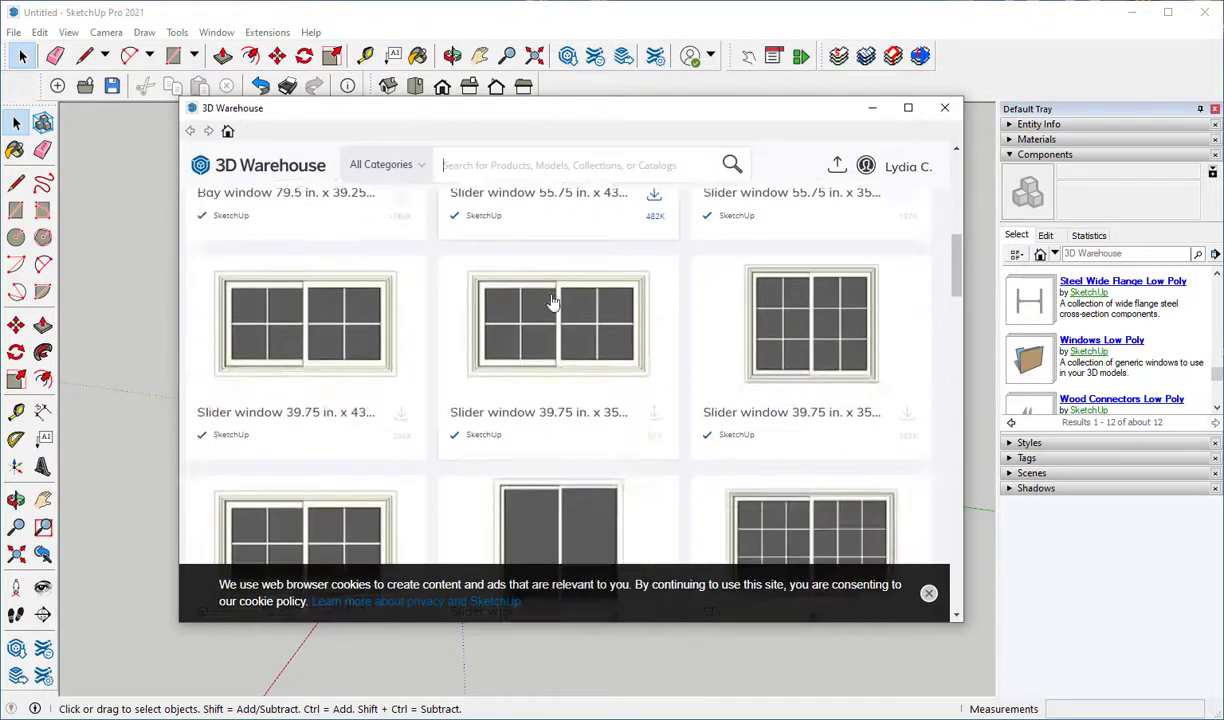
{"action": "scroll", "coordinate": [553, 300], "scroll_direction": "down", "scroll_amount": 3}
{"action": "left_click", "coordinate": [299, 345]}
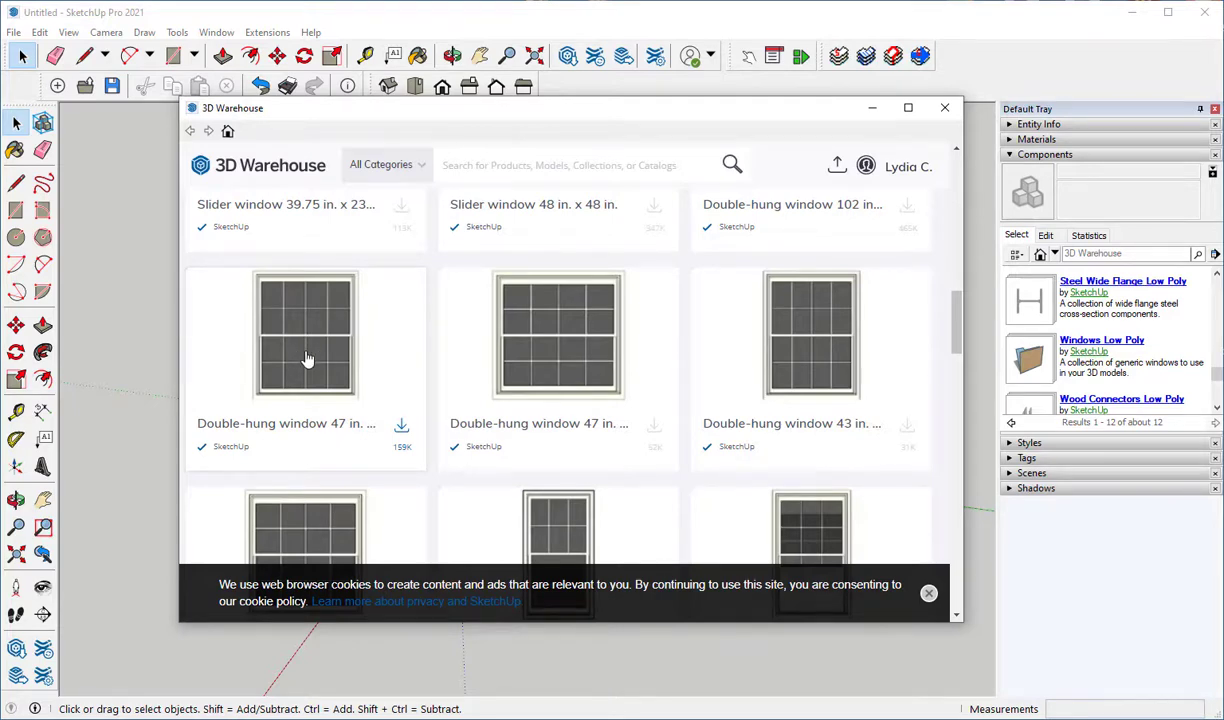
{"action": "left_click", "coordinate": [929, 596]}
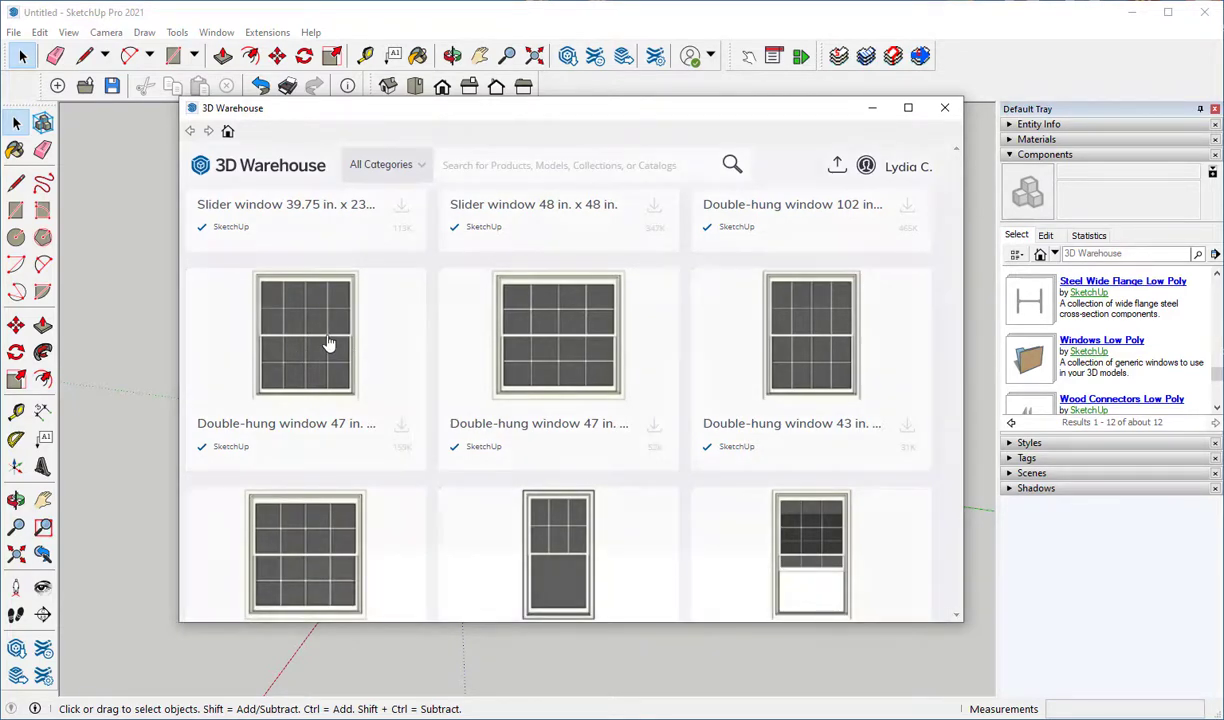
{"action": "double_click", "coordinate": [331, 344]}
{"action": "left_click", "coordinate": [827, 463]}
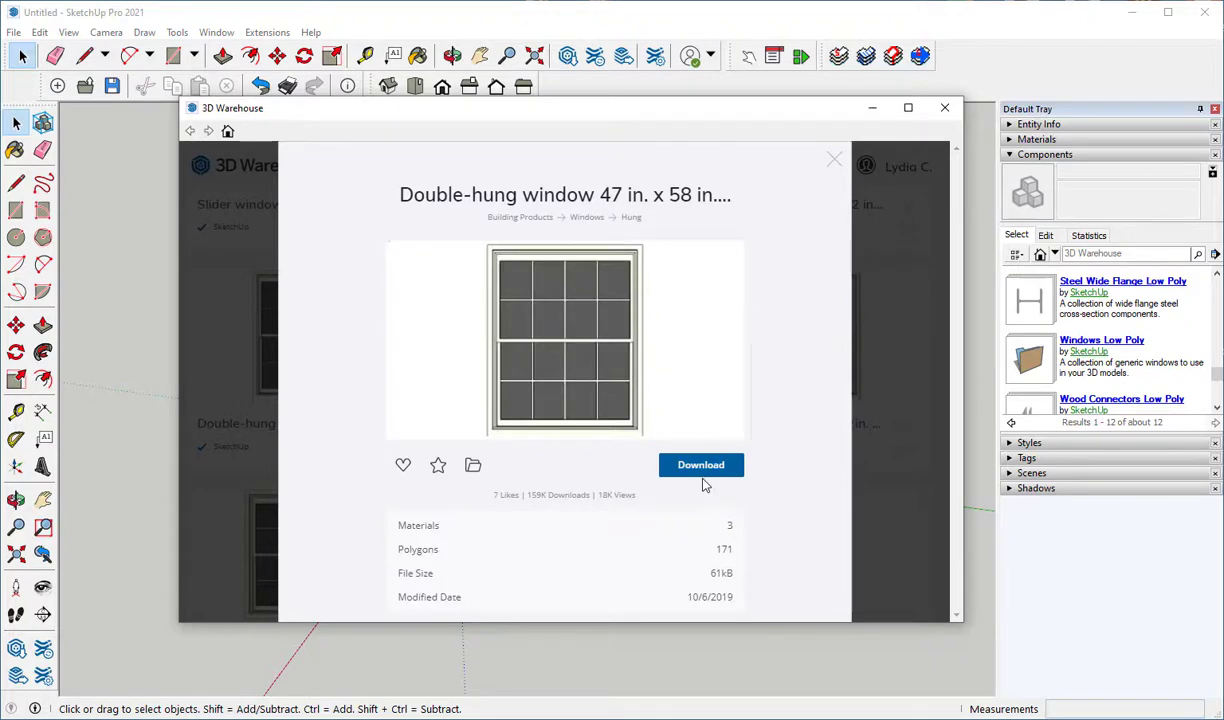
{"action": "left_click", "coordinate": [699, 466]}
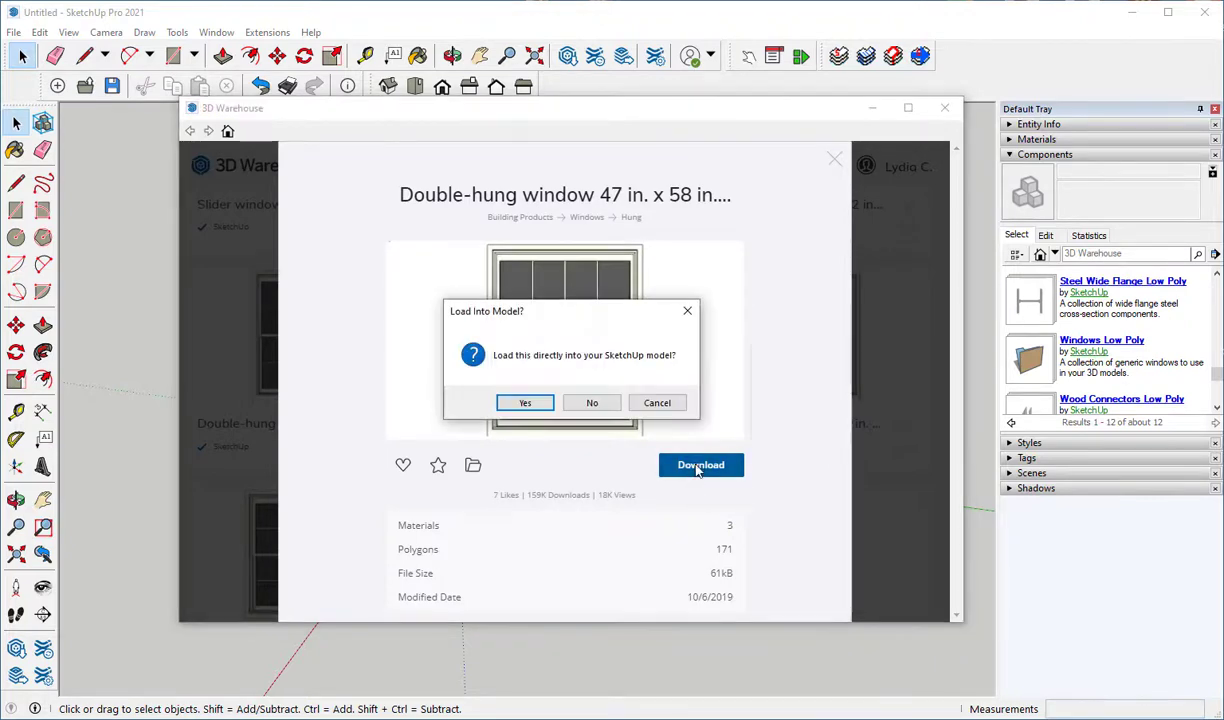
{"action": "left_click", "coordinate": [524, 403]}
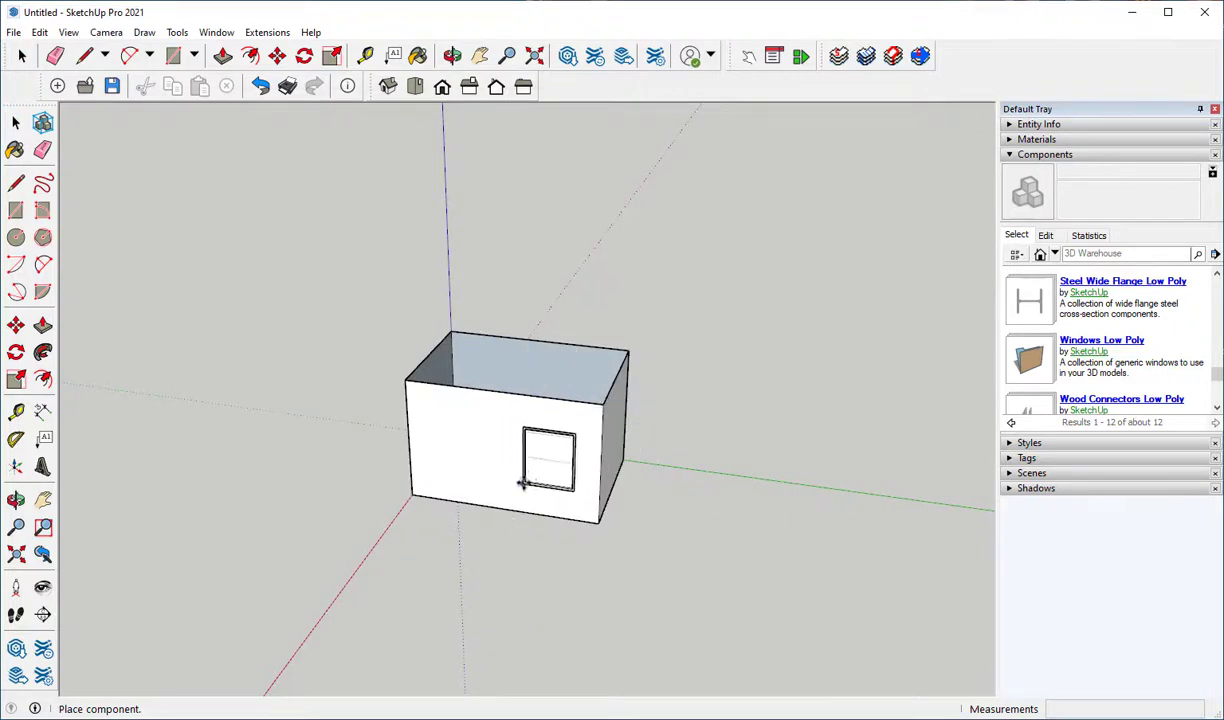
Step: Place the double-hung window on the box's front wall
{"action": "scroll", "coordinate": [520, 483], "scroll_direction": "up", "scroll_amount": 5}
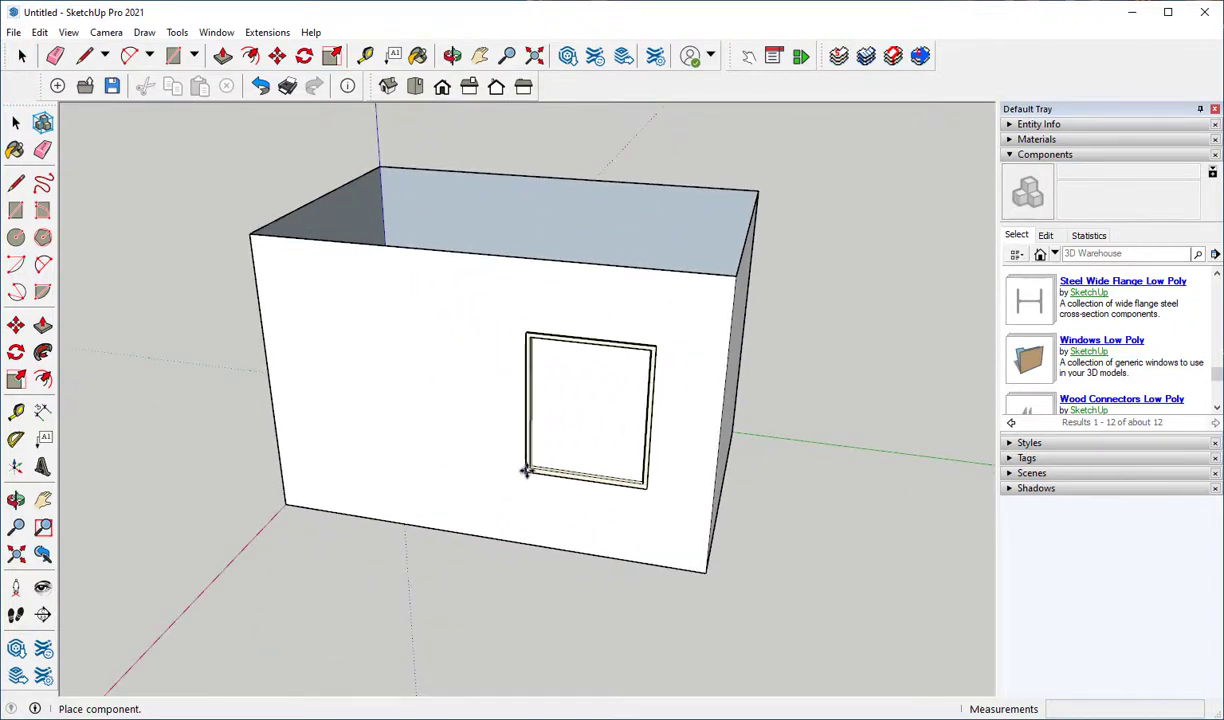
{"action": "left_click", "coordinate": [526, 472]}
{"action": "middle_click_drag", "start_coordinate": [519, 505], "coordinate": [571, 503]}
Step: Open the Doors Low Poly collection from the Components panel
{"action": "scroll", "coordinate": [535, 483], "scroll_direction": "up", "scroll_amount": 3}
{"action": "left_click_drag", "start_coordinate": [1218, 372], "coordinate": [1218, 305]}
{"action": "left_click", "coordinate": [1118, 284]}
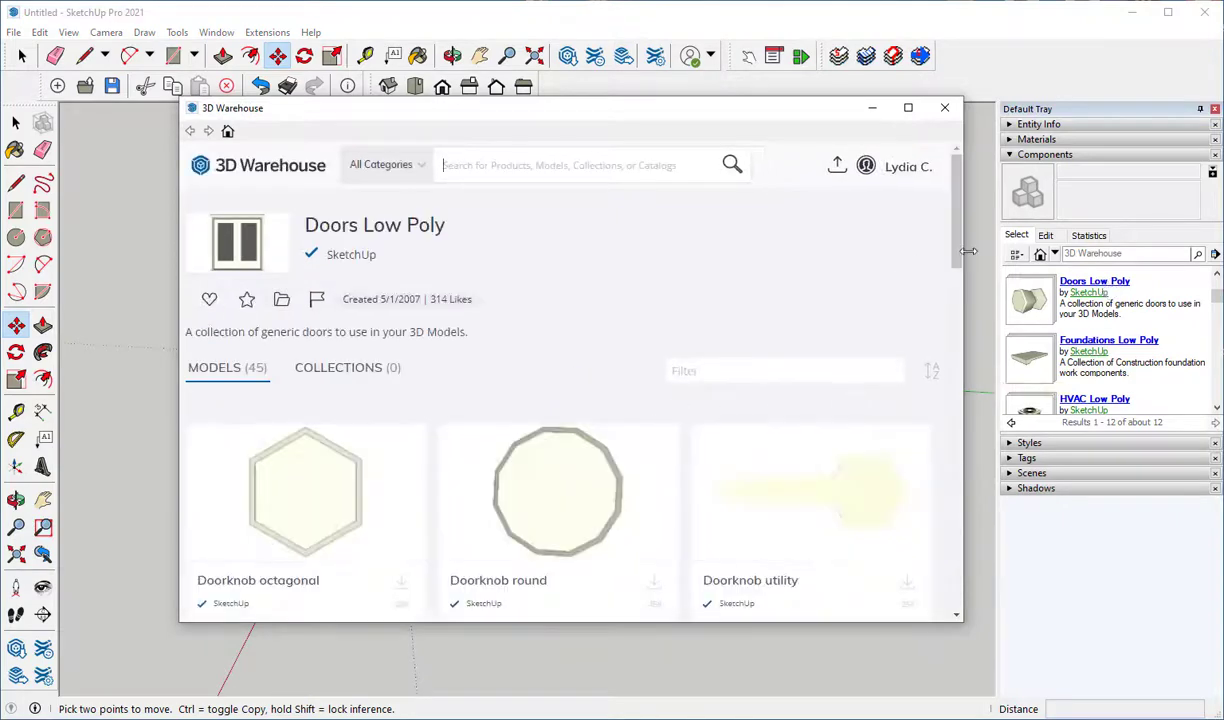
Step: Download the framed half door directly into the model
{"action": "left_click_drag", "start_coordinate": [958, 251], "coordinate": [968, 425]}
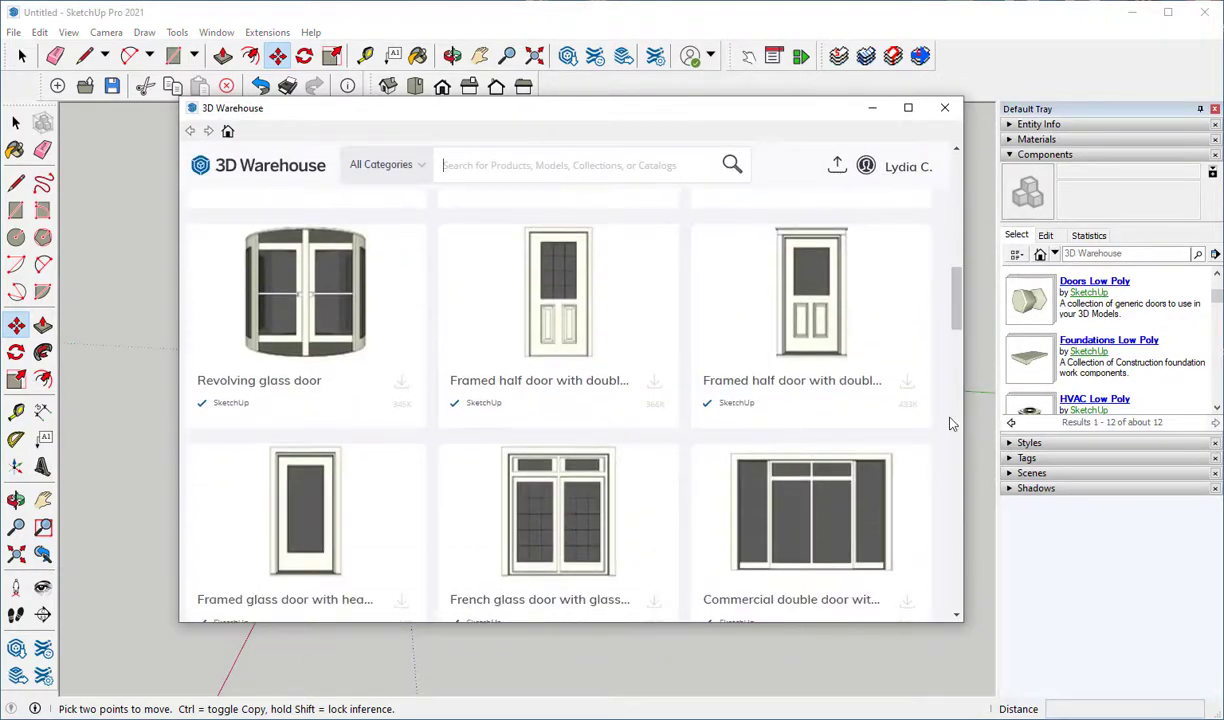
{"action": "left_click", "coordinate": [583, 322]}
{"action": "left_click", "coordinate": [693, 462]}
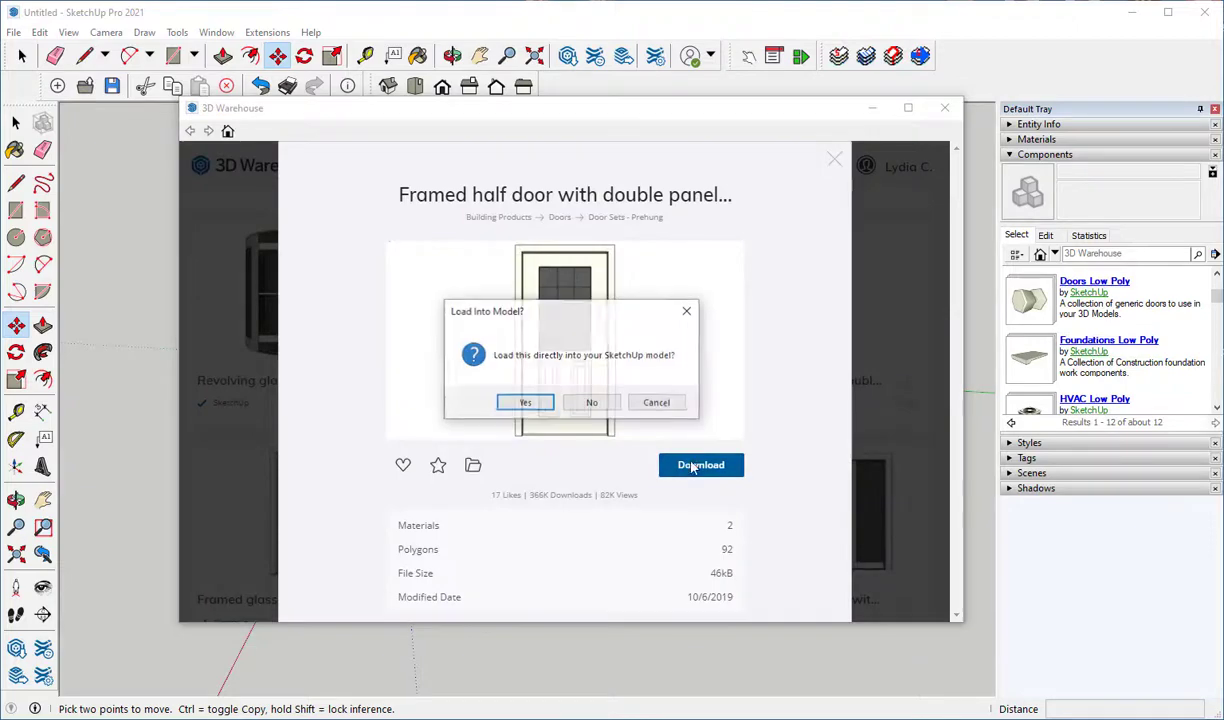
{"action": "left_click", "coordinate": [550, 402]}
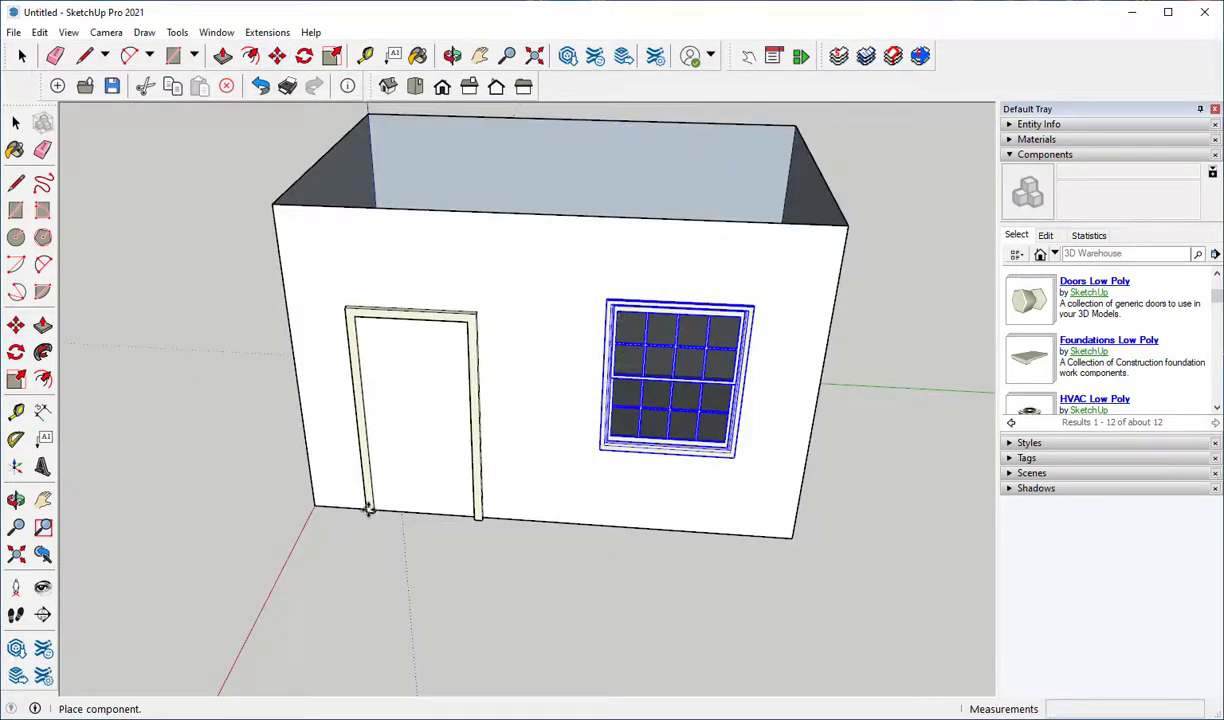
Step: Place the half door on the front wall left of the window
{"action": "left_click", "coordinate": [367, 512]}
{"action": "middle_click_drag", "start_coordinate": [404, 505], "coordinate": [647, 527]}
{"action": "scroll", "coordinate": [347, 429], "scroll_direction": "down", "scroll_amount": 5}
{"action": "key", "text": "space"}
{"action": "left_click", "coordinate": [16, 210]}
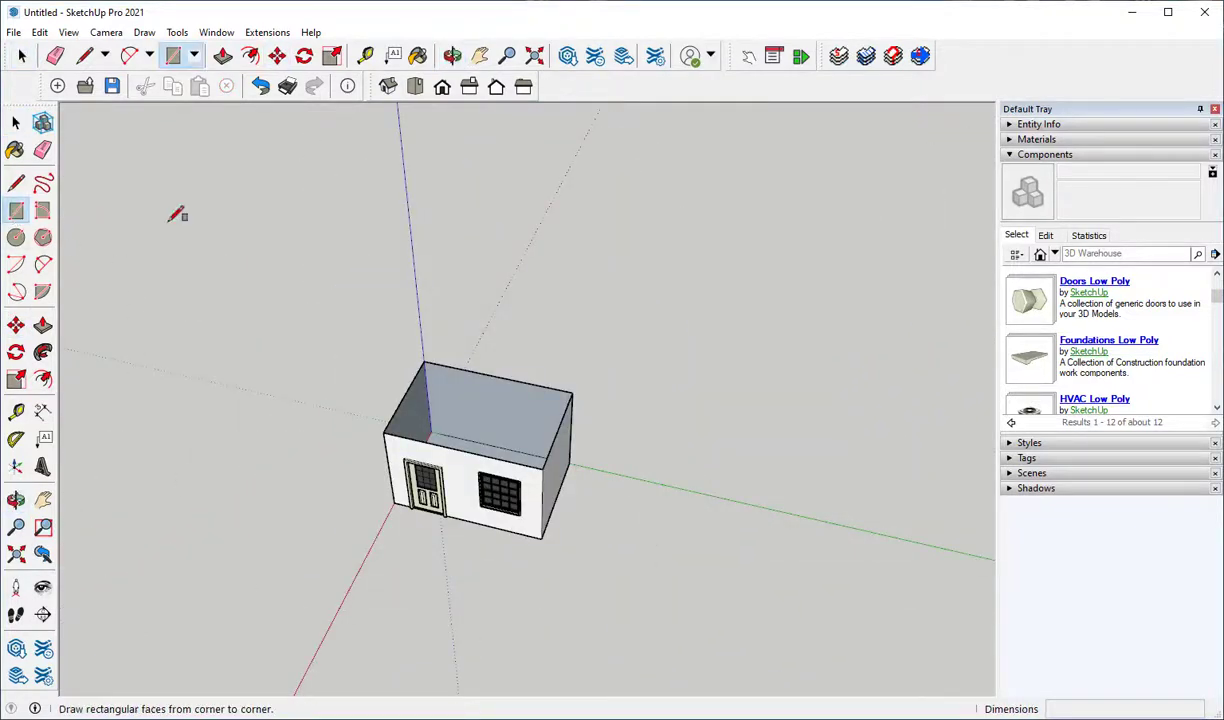
Step: Draw a 10' by 15' floor beside the first room and offset its edge inward for wall thickness
{"action": "left_click", "coordinate": [681, 490]}
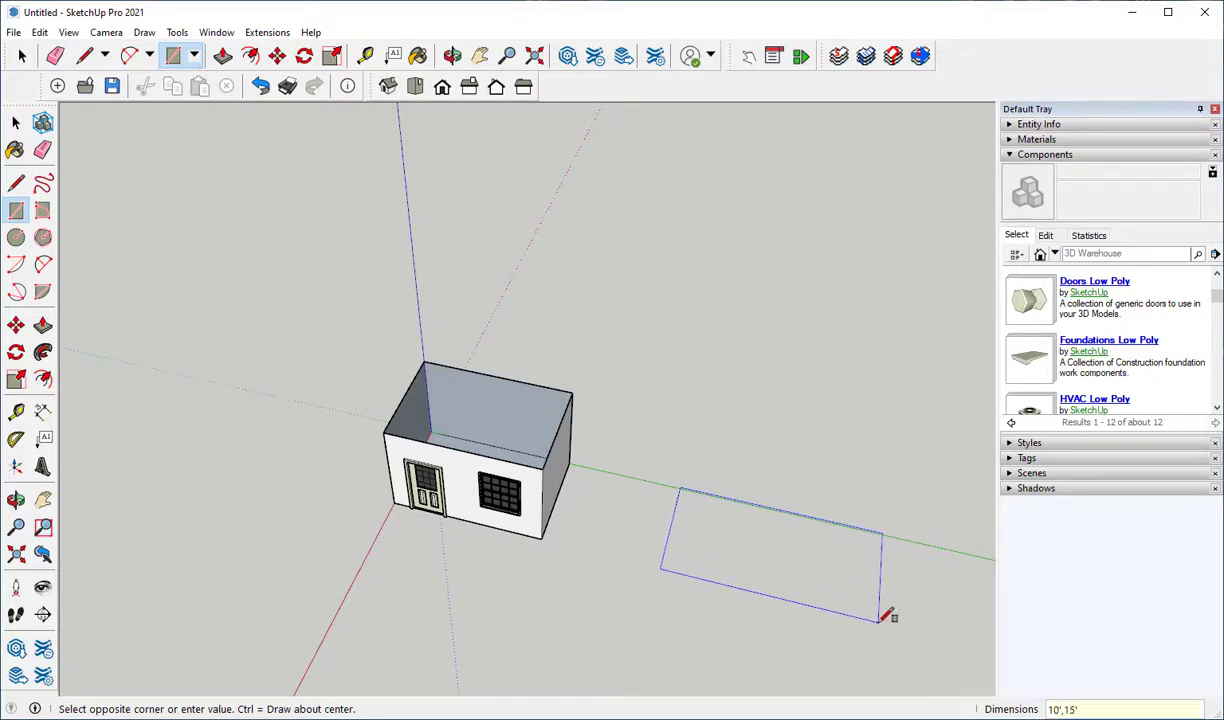
{"action": "key", "text": "Return"}
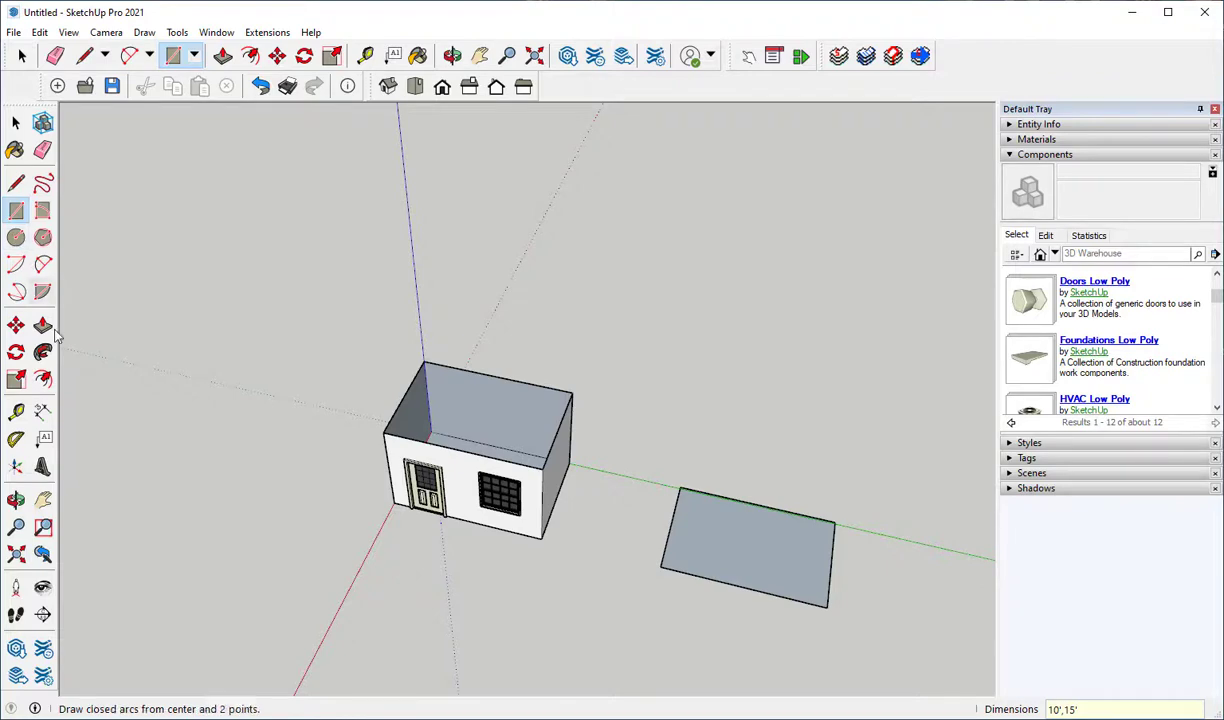
{"action": "left_click", "coordinate": [42, 378]}
{"action": "scroll", "coordinate": [740, 505], "scroll_direction": "up", "scroll_amount": 3}
{"action": "left_click", "coordinate": [748, 508]}
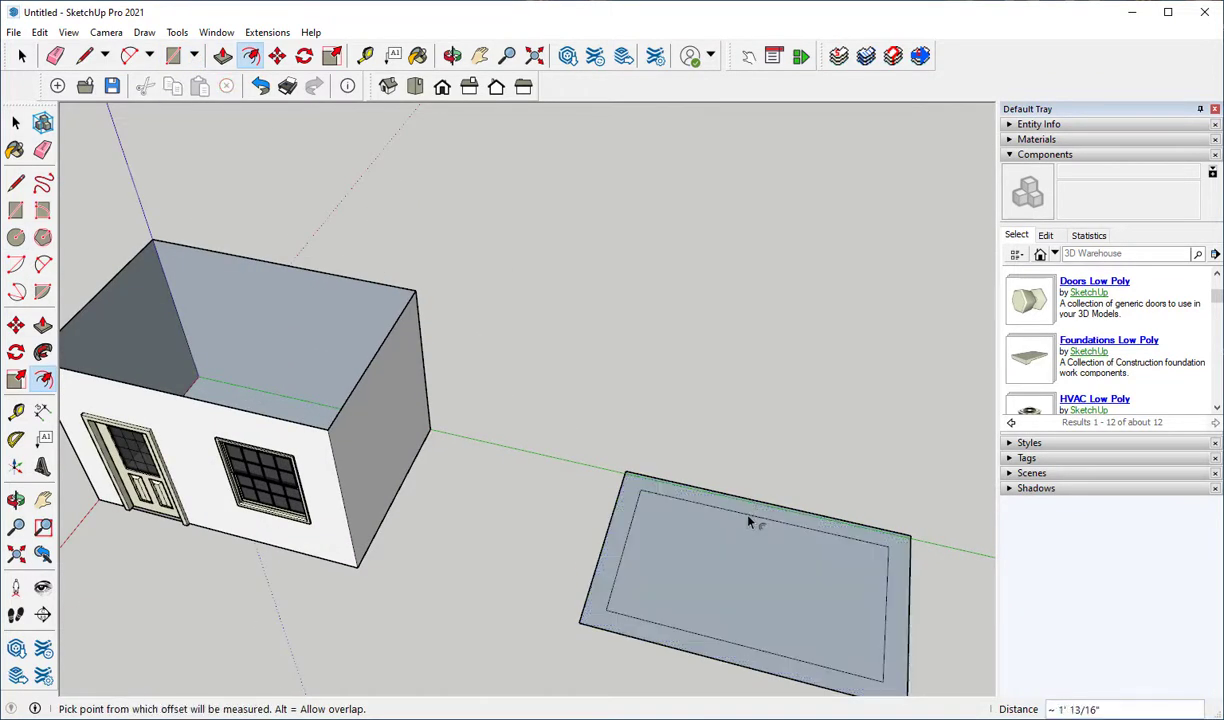
{"action": "left_click", "coordinate": [749, 519]}
{"action": "middle_click_drag", "start_coordinate": [749, 519], "coordinate": [680, 530]}
Step: Push/Pull the floor rim up 10' into walls, then view both rooms from above
{"action": "key", "text": "p"}
{"action": "left_click_drag", "start_coordinate": [680, 530], "coordinate": [328, 440]}
{"action": "scroll", "coordinate": [560, 518], "scroll_direction": "down", "scroll_amount": 5}
{"action": "middle_click_drag", "start_coordinate": [560, 518], "coordinate": [455, 511]}
{"action": "scroll", "coordinate": [1217, 316], "scroll_direction": "down", "scroll_amount": 10}
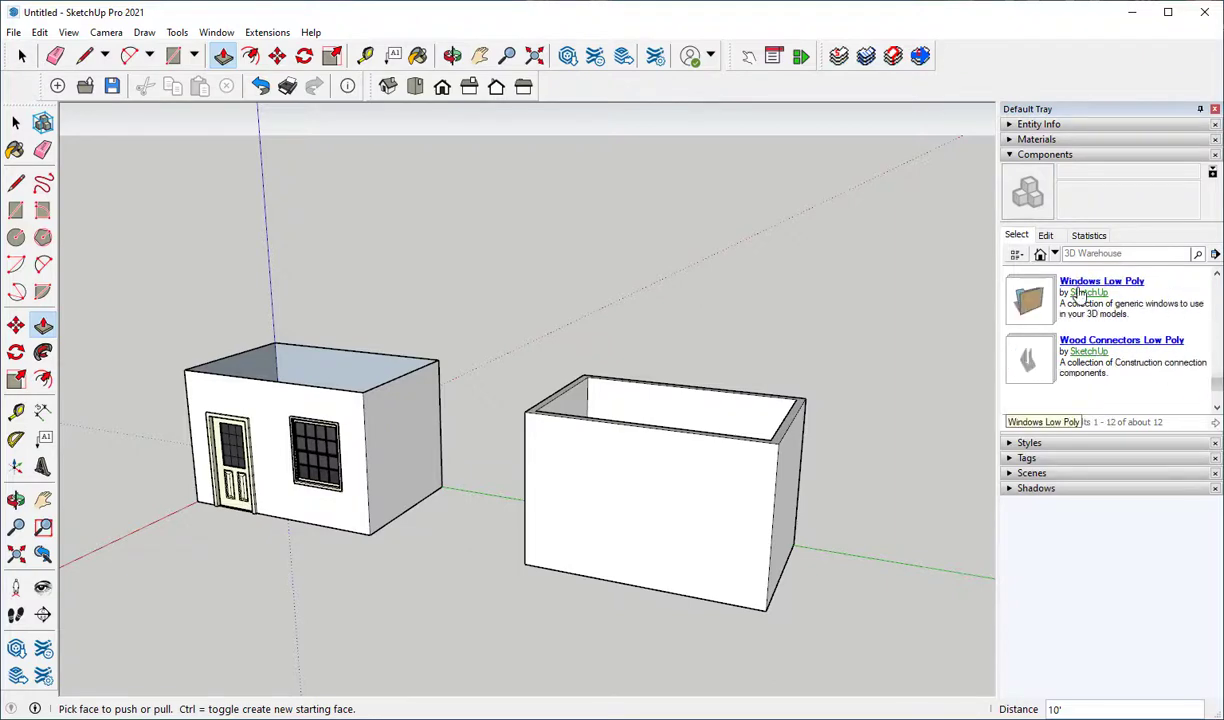
{"action": "left_click", "coordinate": [1080, 288]}
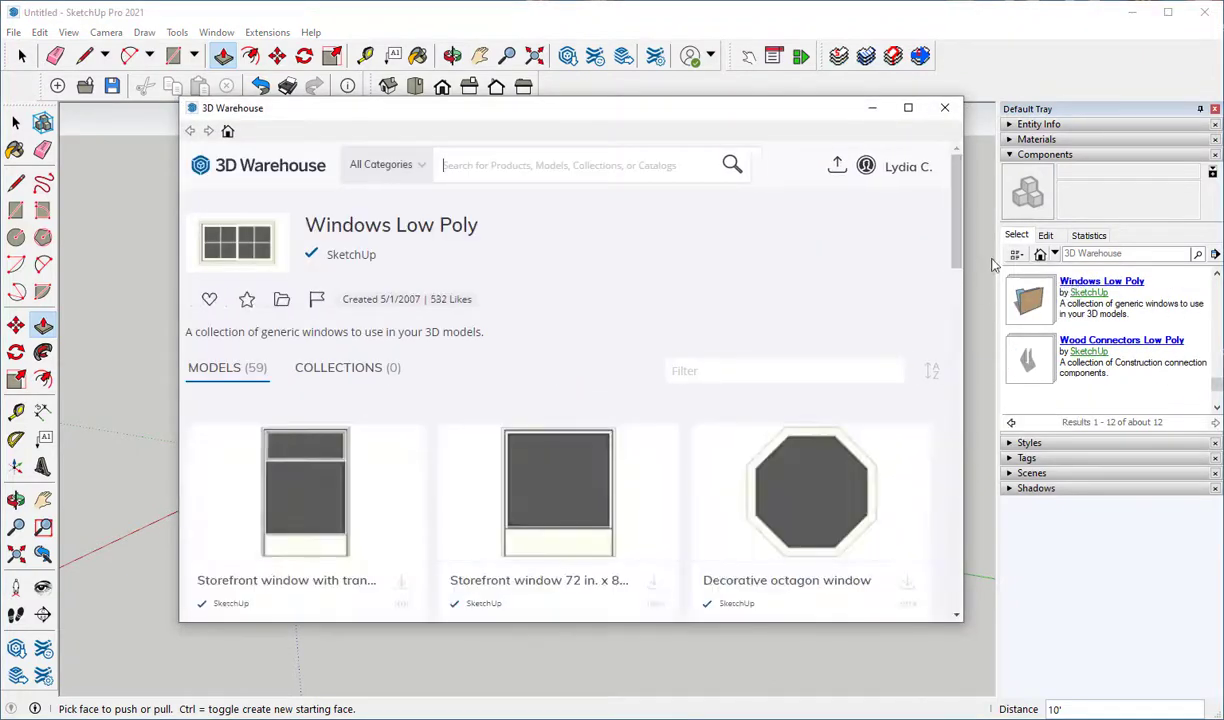
Step: Close 3D Warehouse and show the In Model components in the Components panel
{"action": "left_click_drag", "start_coordinate": [957, 236], "coordinate": [968, 444]}
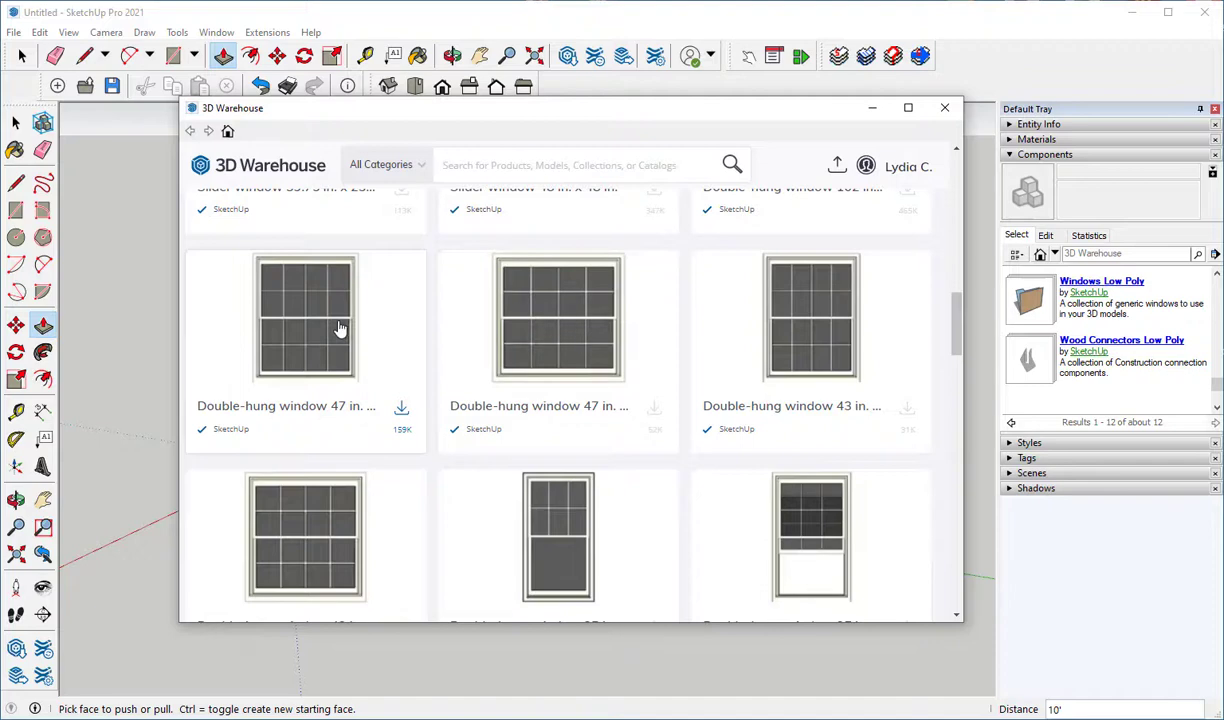
{"action": "left_click", "coordinate": [944, 111]}
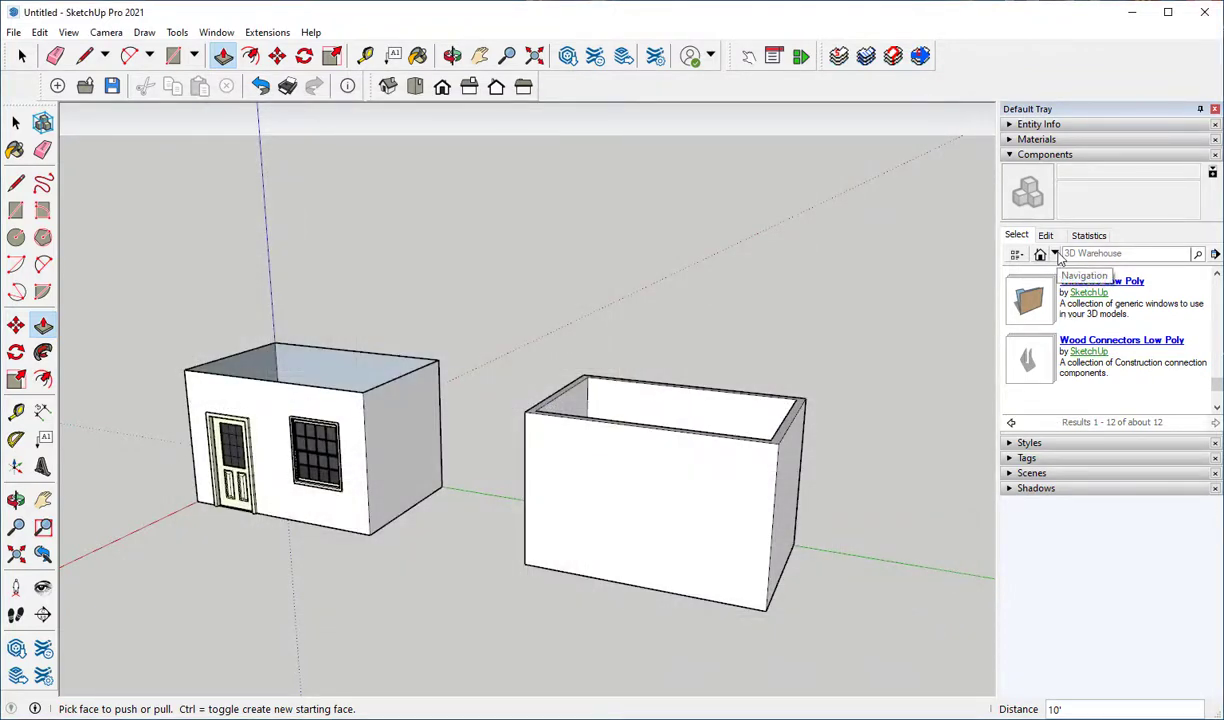
{"action": "left_click", "coordinate": [1043, 256]}
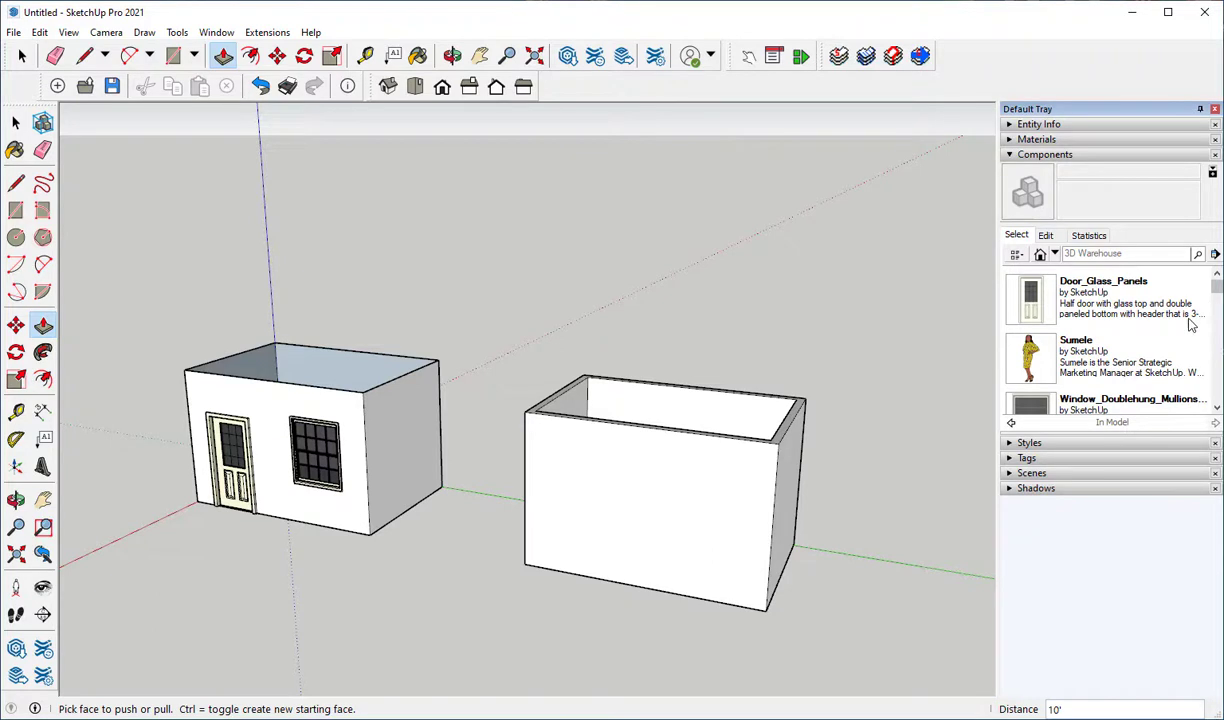
{"action": "scroll", "coordinate": [1038, 330], "scroll_direction": "down", "scroll_amount": 1}
Step: Place the Window_Doublehung_Mullions component on the second room's long wall
{"action": "left_click", "coordinate": [1036, 360]}
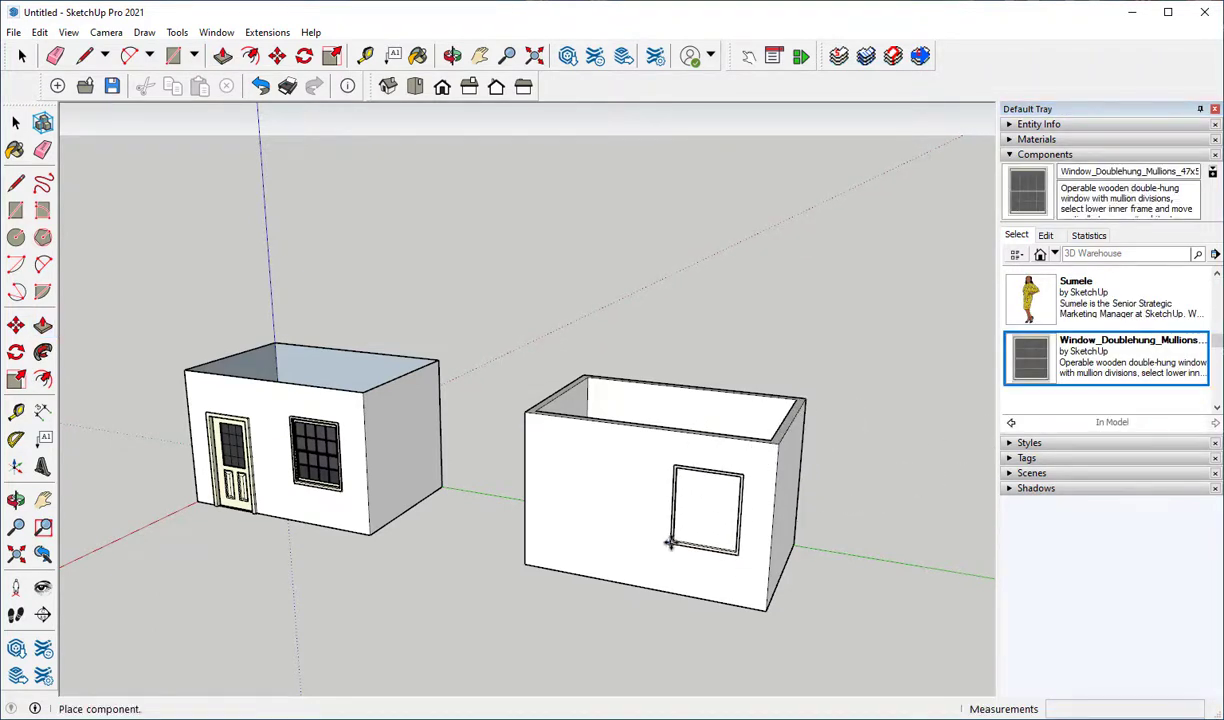
{"action": "scroll", "coordinate": [668, 545], "scroll_direction": "up", "scroll_amount": 2}
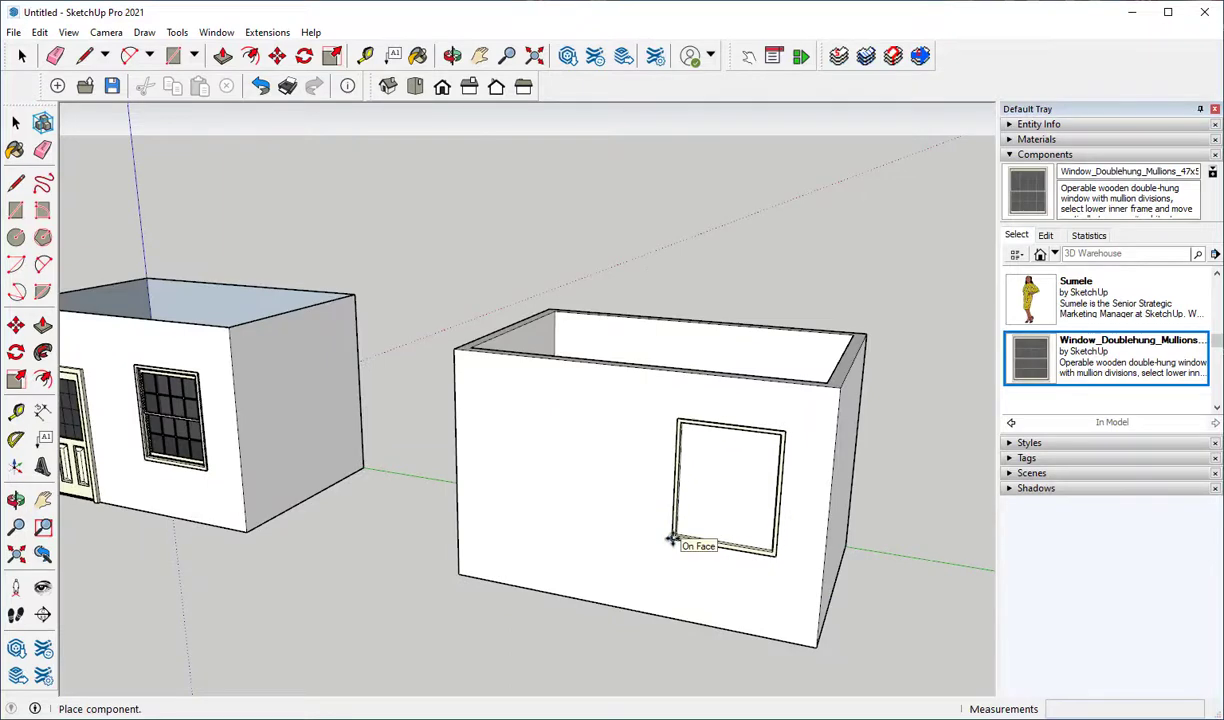
{"action": "left_click", "coordinate": [672, 539]}
{"action": "middle_click_drag", "start_coordinate": [640, 520], "coordinate": [781, 472]}
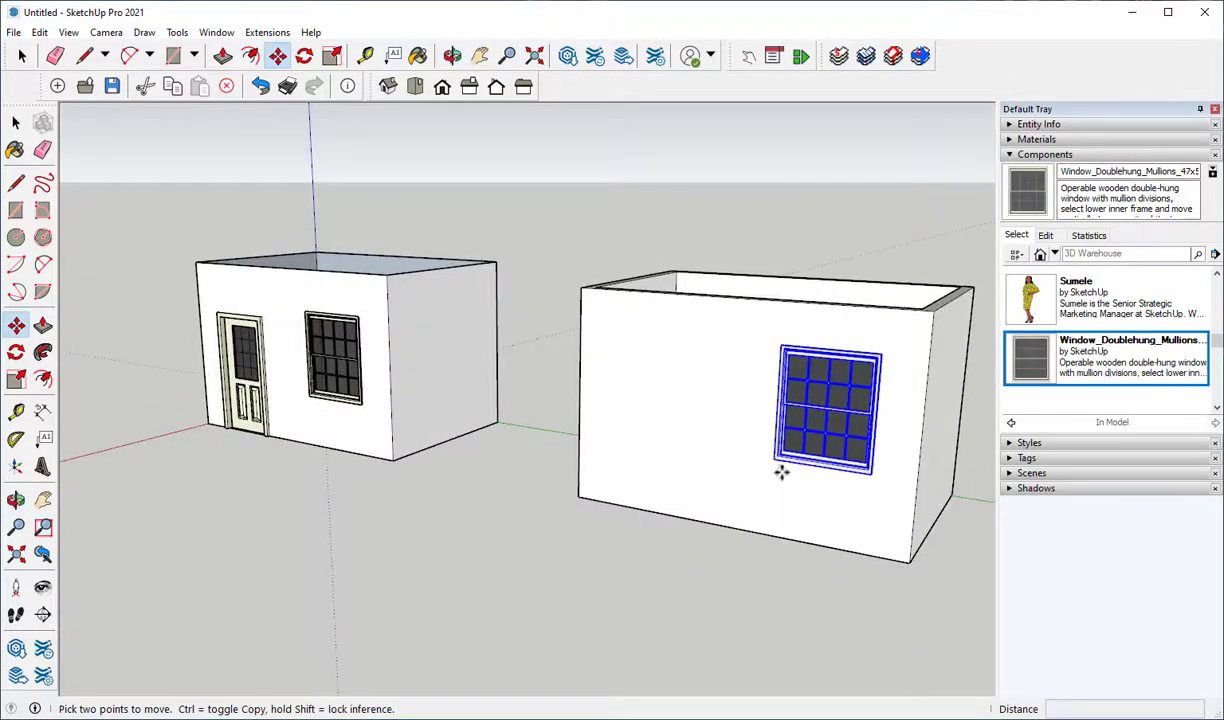
{"action": "middle_click_drag", "start_coordinate": [725, 392], "coordinate": [638, 470]}
{"action": "scroll", "coordinate": [636, 460], "scroll_direction": "up", "scroll_amount": 4}
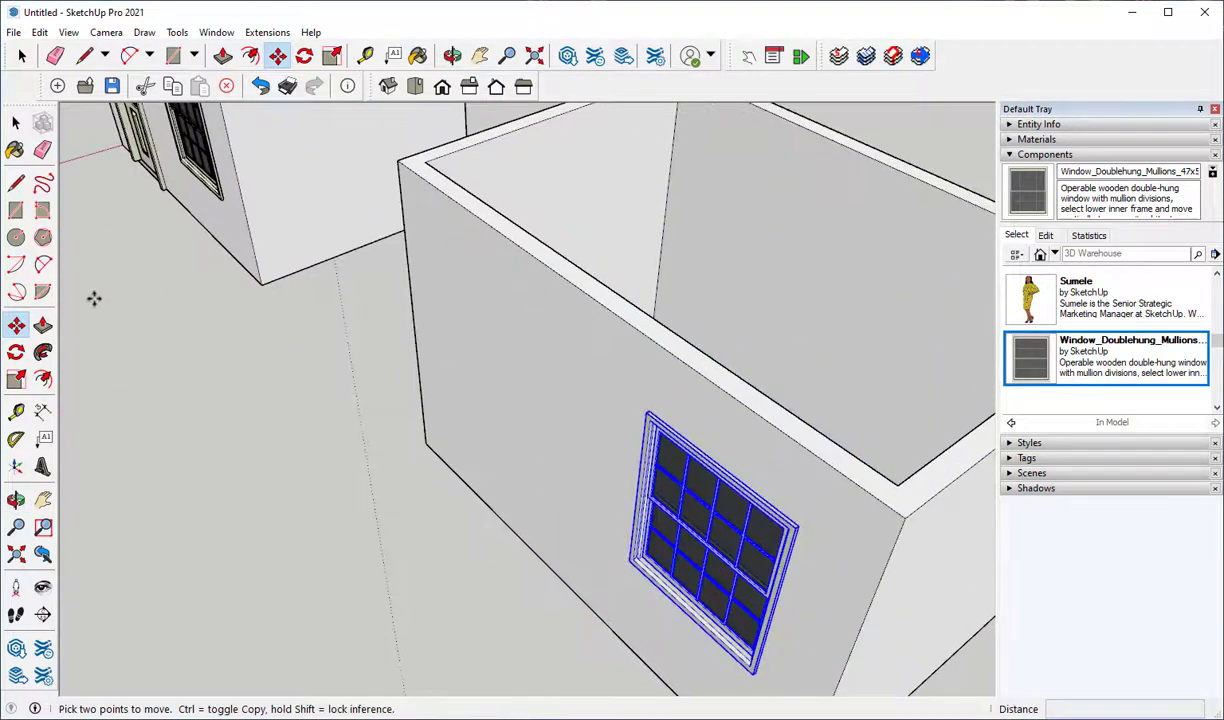
{"action": "left_click", "coordinate": [16, 211]}
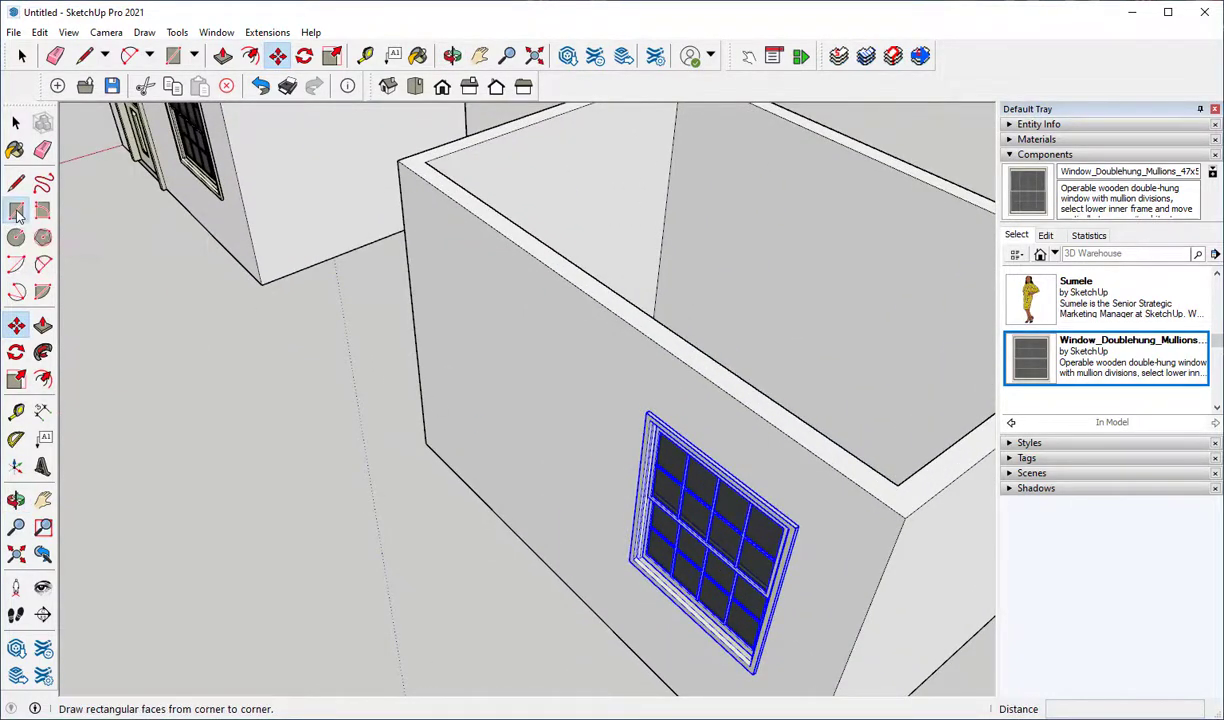
Step: Draw a rectangle on the wall from the window's top corner to its opposite lower corner
{"action": "scroll", "coordinate": [645, 400], "scroll_direction": "up", "scroll_amount": 2}
{"action": "scroll", "coordinate": [645, 400], "scroll_direction": "up", "scroll_amount": 2}
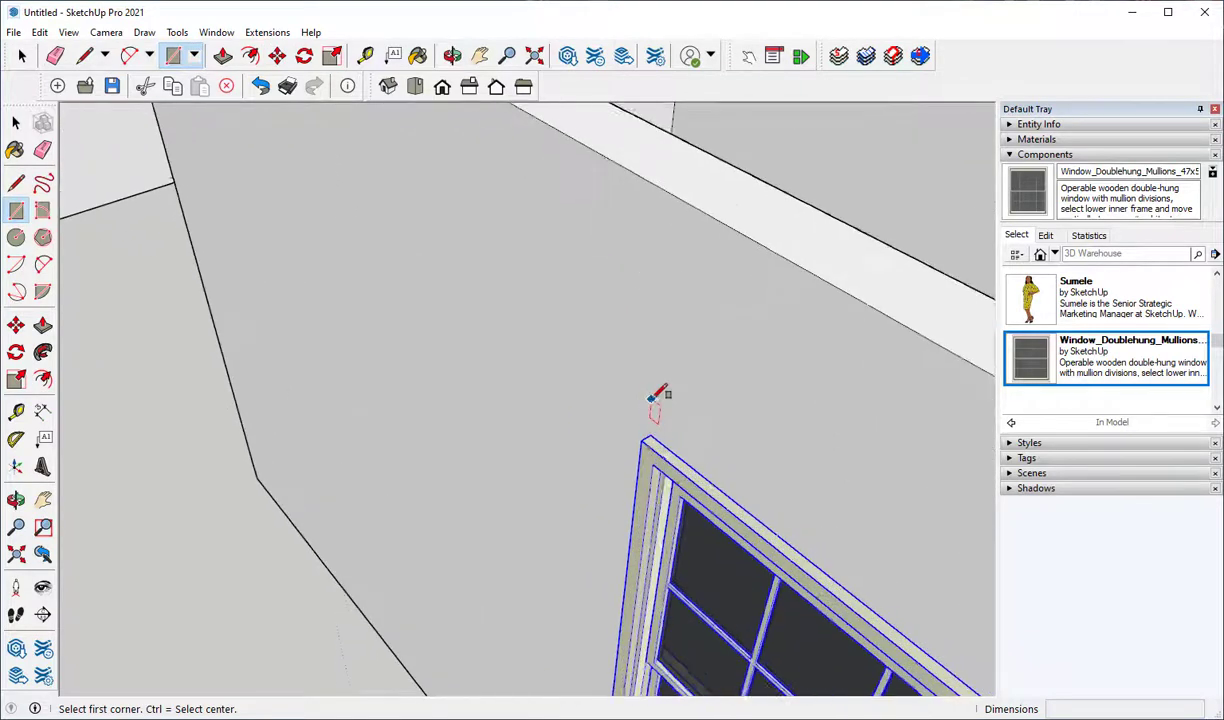
{"action": "scroll", "coordinate": [660, 427], "scroll_direction": "up", "scroll_amount": 1}
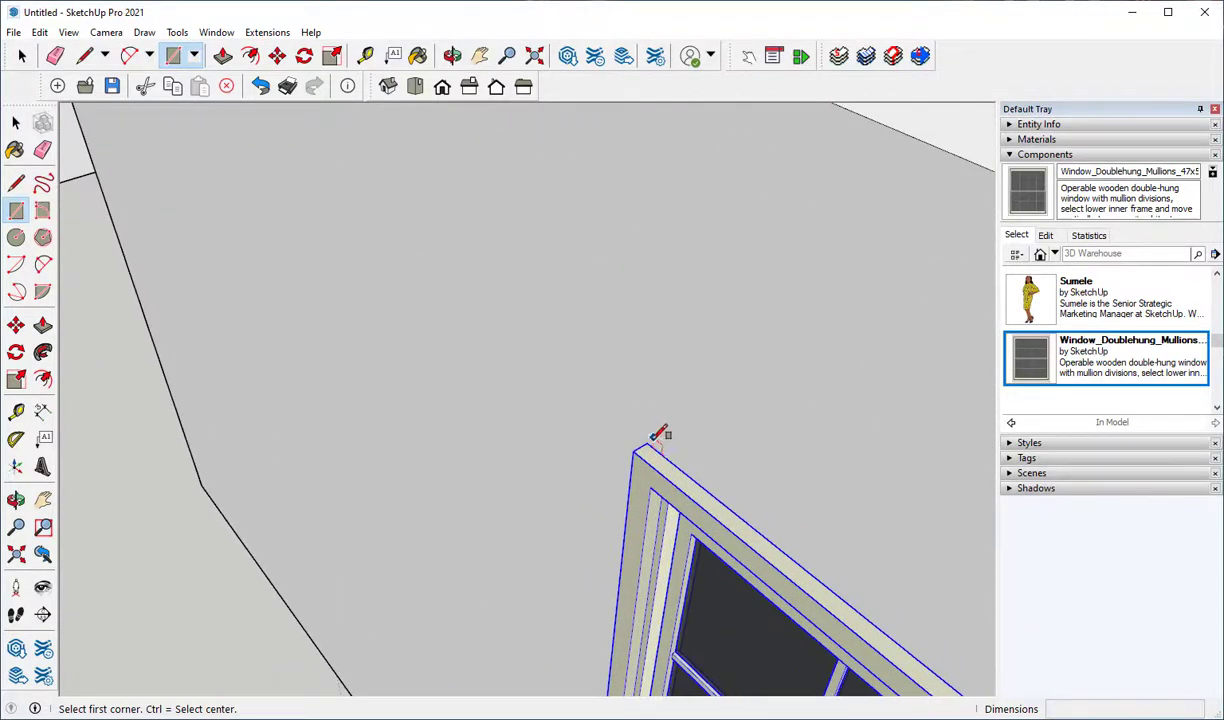
{"action": "left_click", "coordinate": [651, 441]}
{"action": "scroll", "coordinate": [848, 556], "scroll_direction": "down", "scroll_amount": 1}
{"action": "middle_click_drag", "start_coordinate": [848, 556], "coordinate": [596, 295]}
{"action": "scroll", "coordinate": [760, 363], "scroll_direction": "down", "scroll_amount": 3}
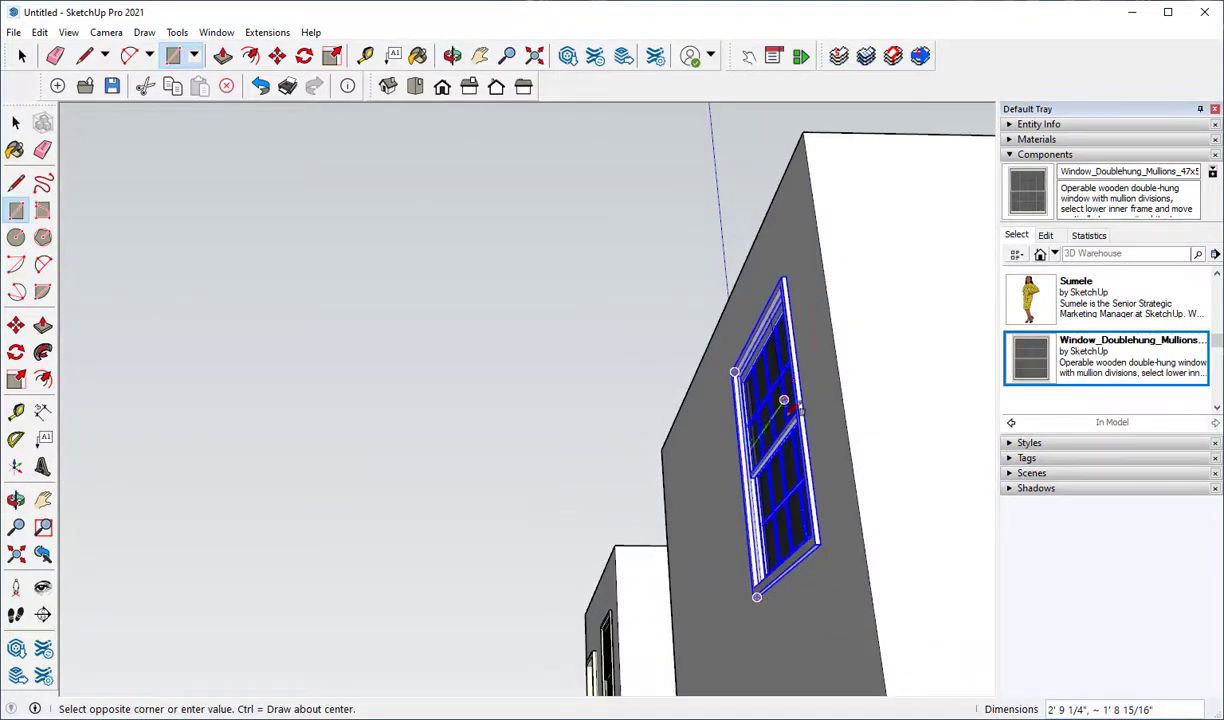
{"action": "scroll", "coordinate": [845, 560], "scroll_direction": "up", "scroll_amount": 3}
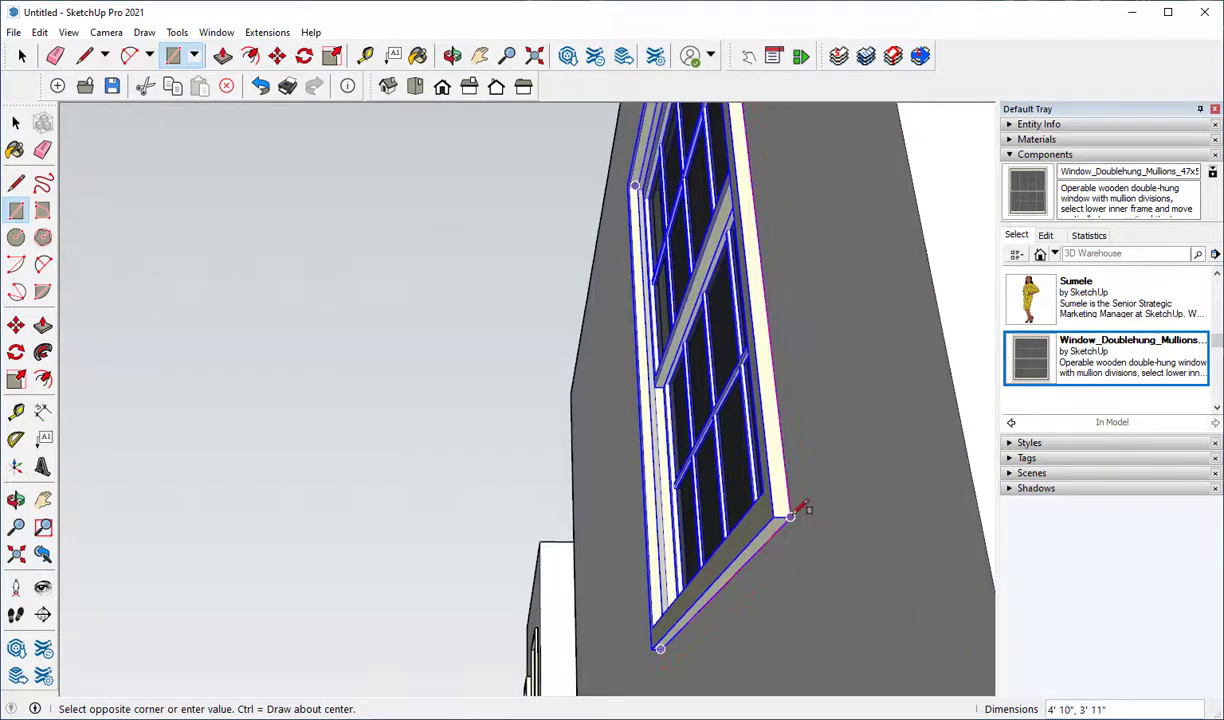
{"action": "left_click", "coordinate": [790, 515]}
{"action": "middle_click_drag", "start_coordinate": [404, 470], "coordinate": [512, 519]}
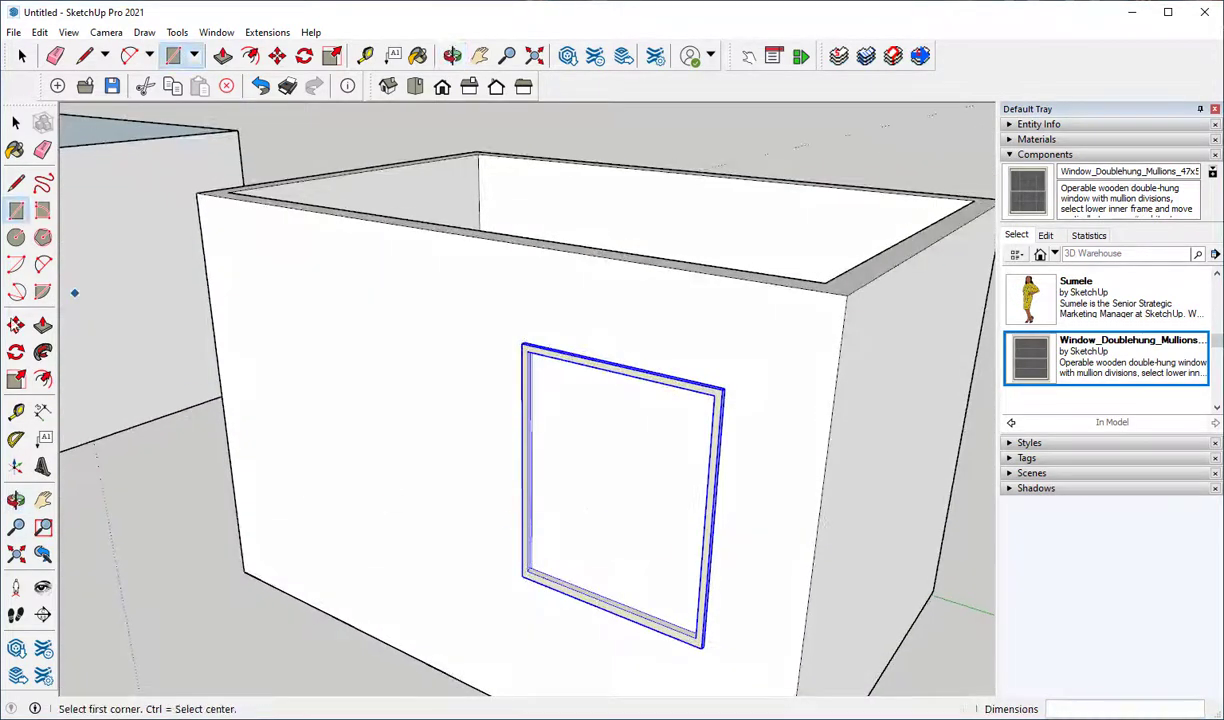
Step: Start Push/Pull on the window-shaped face
{"action": "left_click", "coordinate": [42, 325]}
{"action": "middle_click_drag", "start_coordinate": [497, 372], "coordinate": [505, 568]}
{"action": "left_click", "coordinate": [505, 568]}
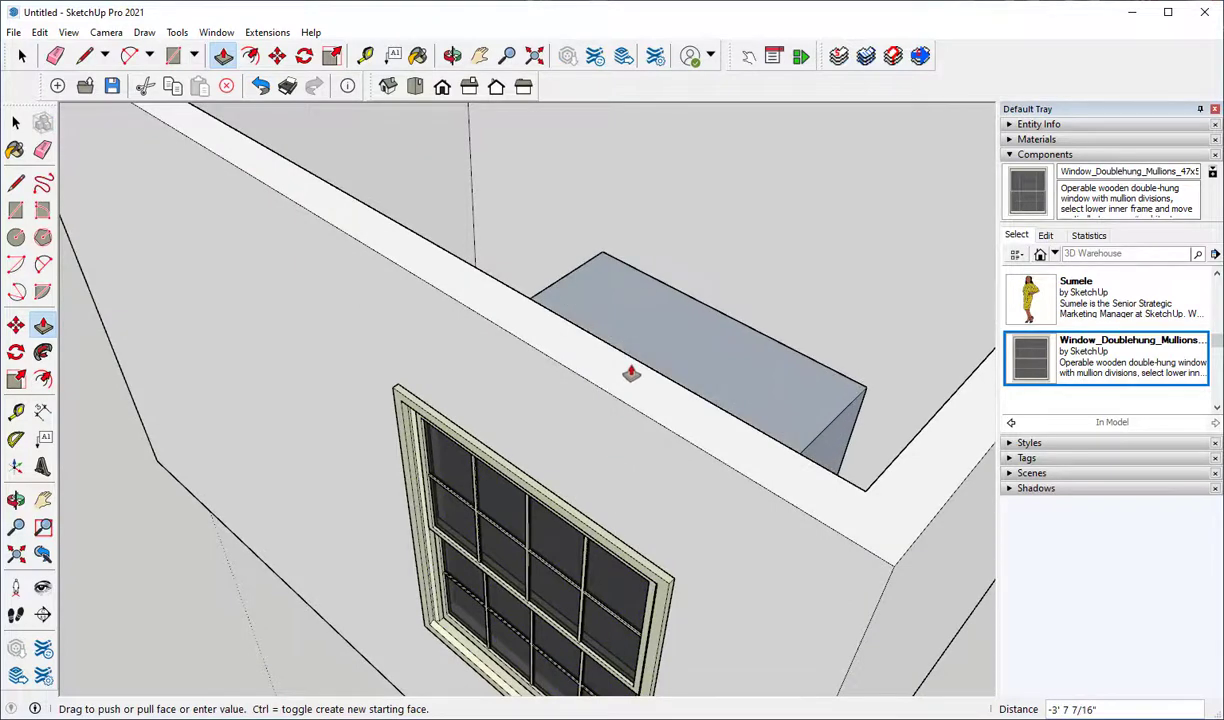
Step: Push the window face 6" in, flush with the wall's inner side
{"action": "left_click", "coordinate": [631, 364]}
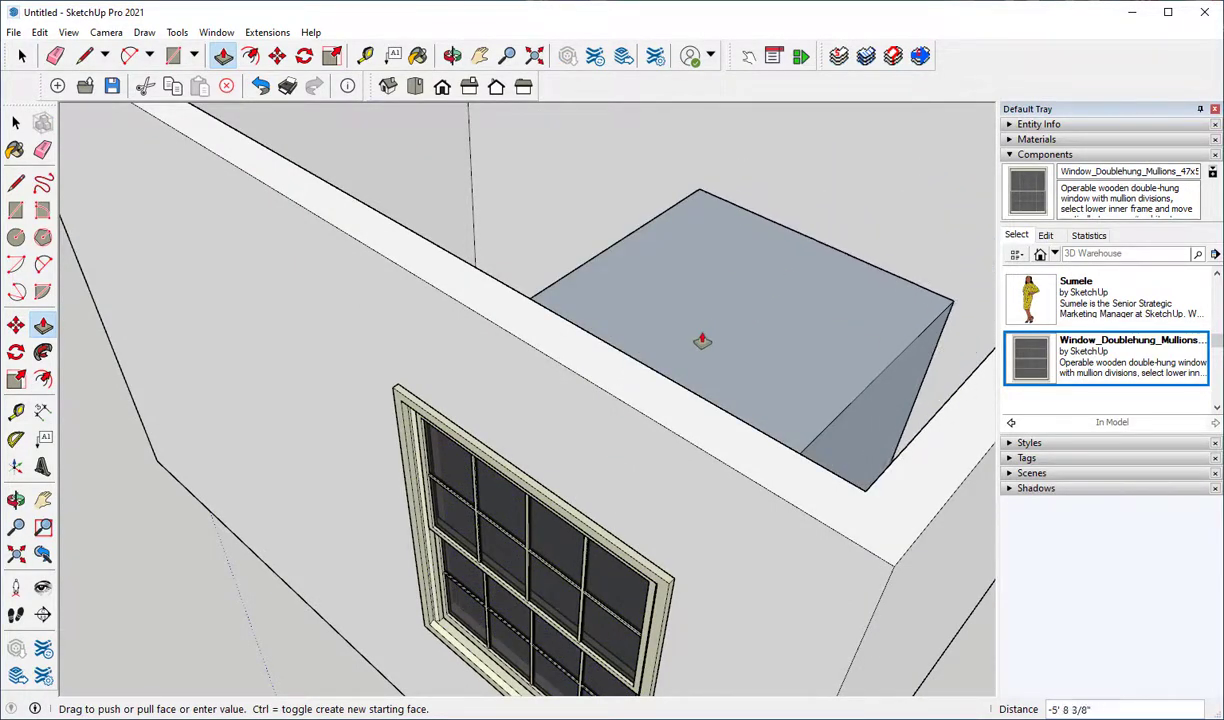
{"action": "left_click", "coordinate": [656, 378]}
{"action": "scroll", "coordinate": [656, 378], "scroll_direction": "down", "scroll_amount": 8}
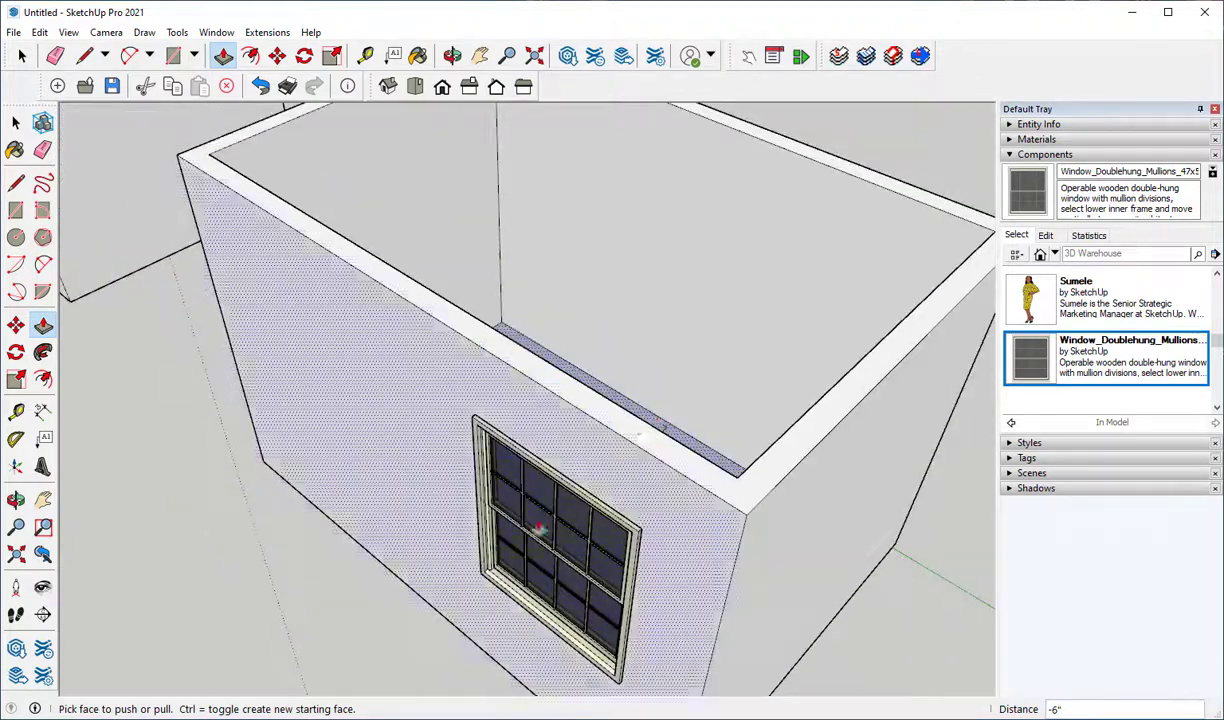